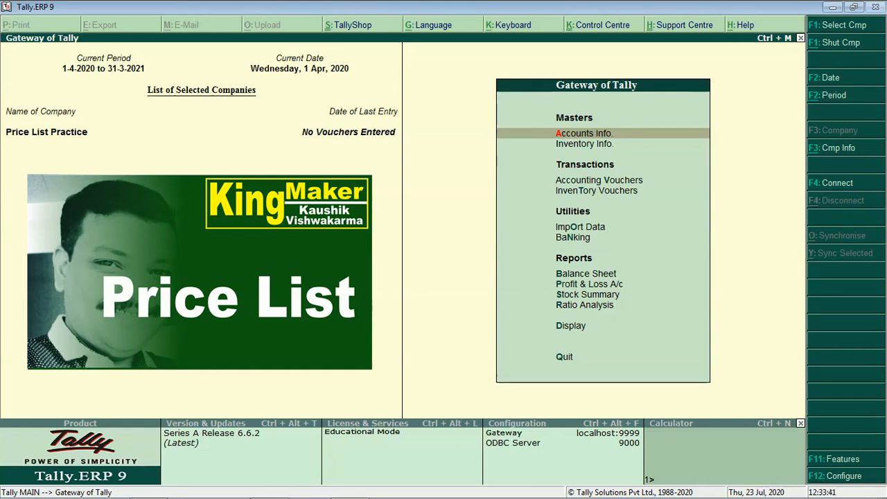
key(Down)
key(Down)
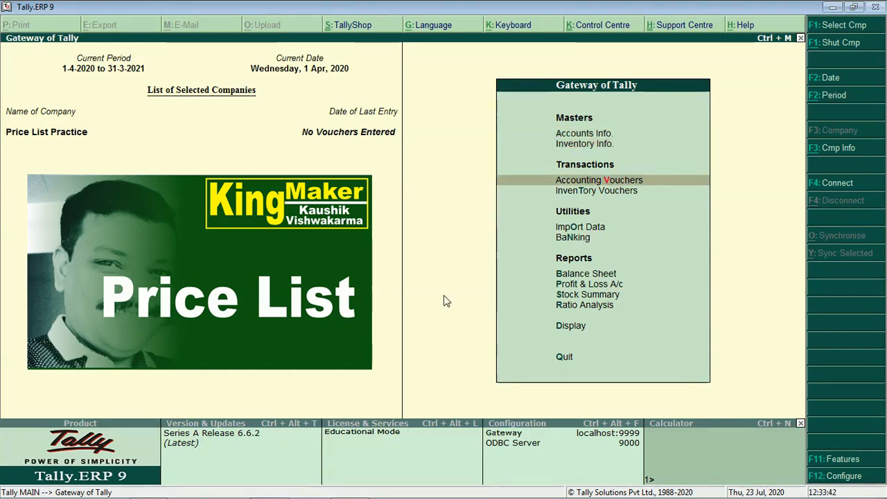
key(Up)
key(Up)
key(Down)
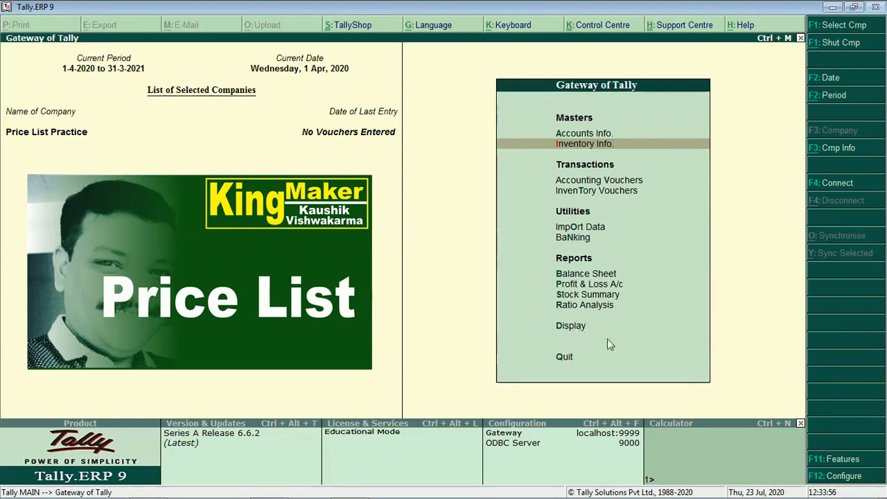
Open the company's inventory features and enable the separate discount column in invoices
click(837, 465)
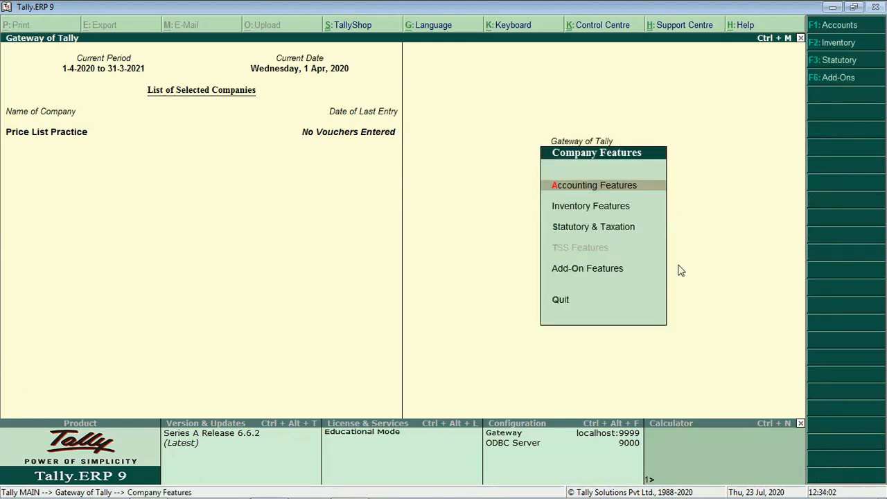
click(588, 207)
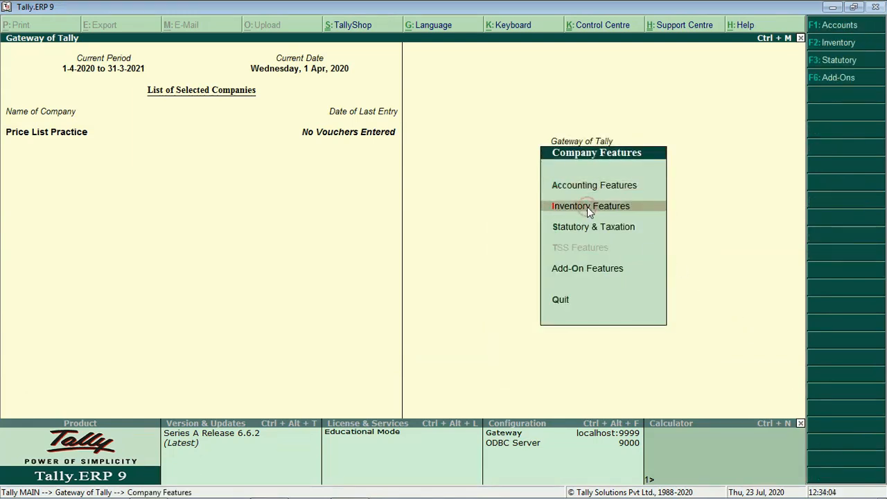
click(588, 207)
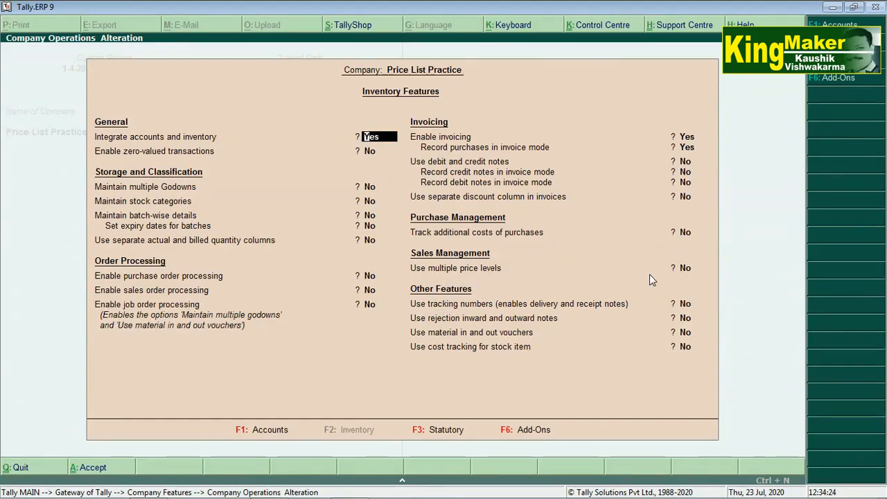
click(688, 272)
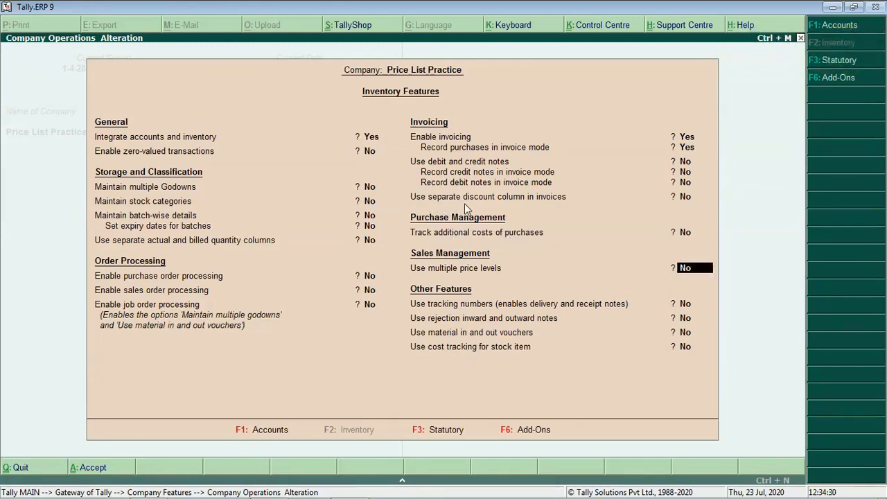
click(687, 202)
text(y)
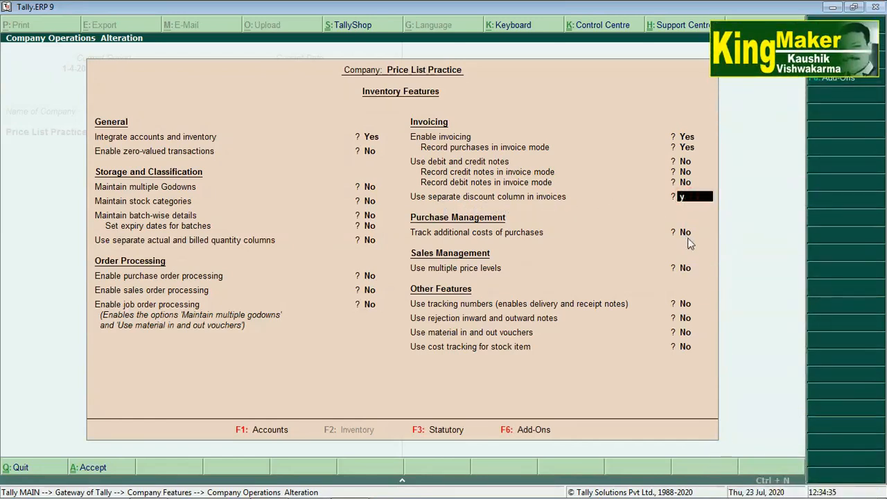
key(Return)
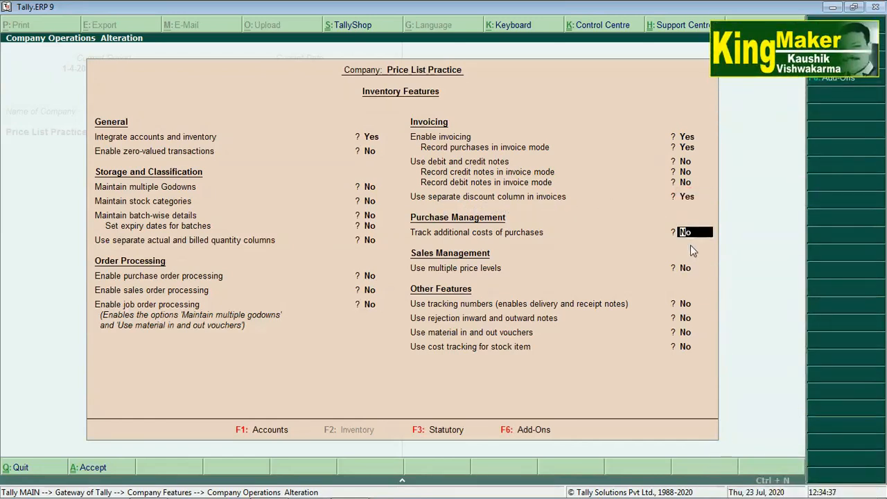
Enable multiple price levels and define the company price levels Dealers and Student
key(Return)
text(y)
key(Return)
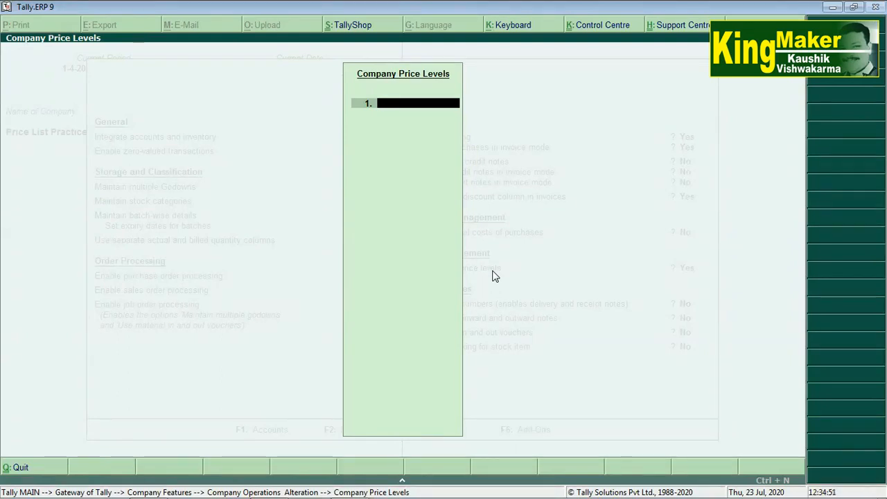
text(Dealers)
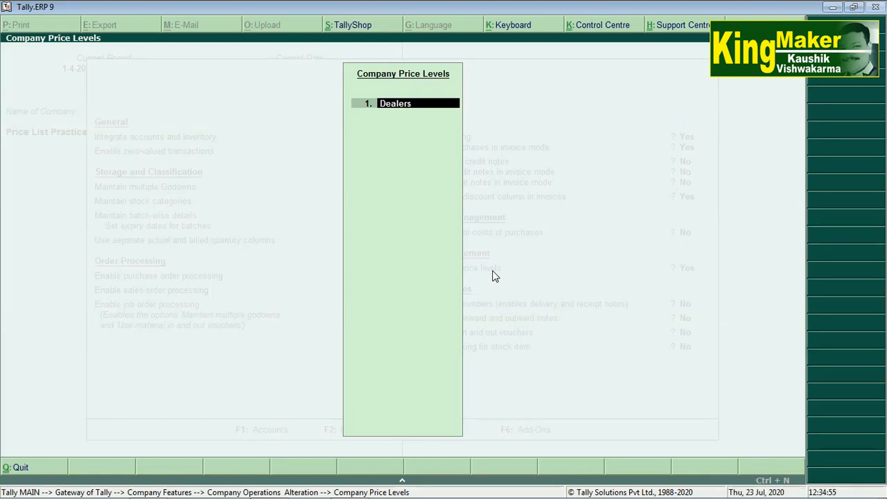
key(Return)
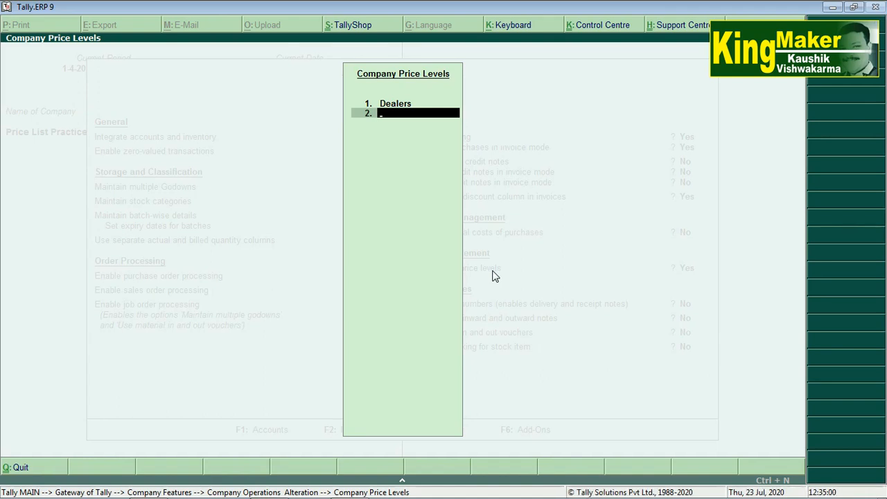
text(Students)
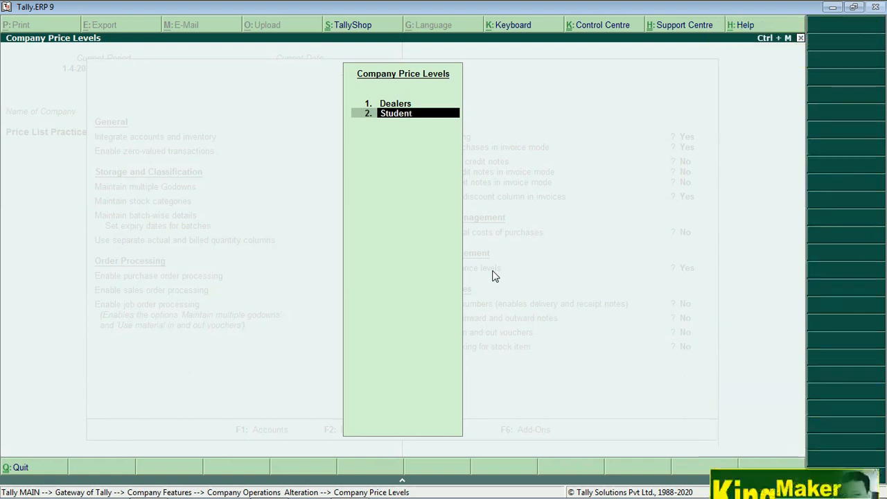
key(BackSpace)
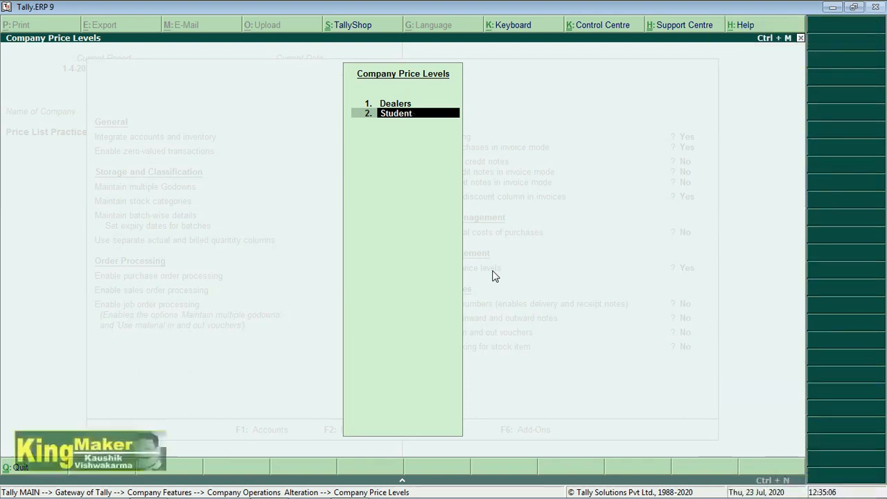
key(Return)
key(Return)
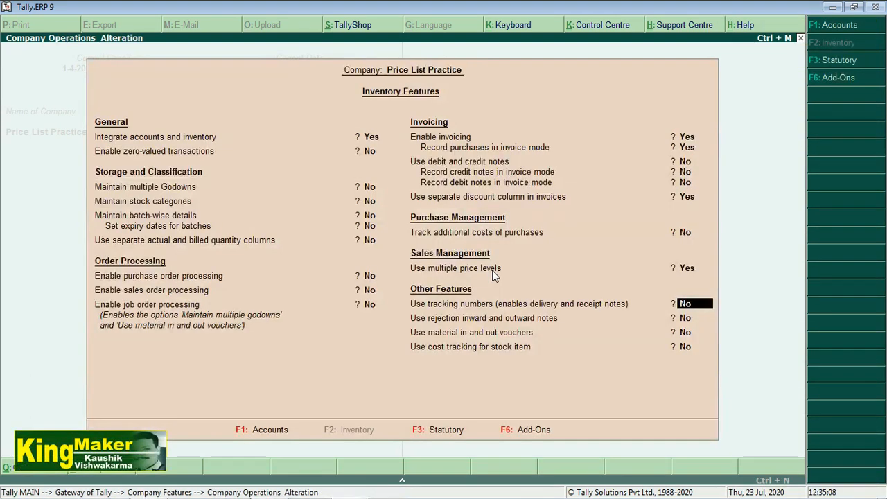
Leave the remaining inventory features at their defaults, accept the configuration and return to the Gateway of Tally
key(Return)
key(Return)
key(Return)
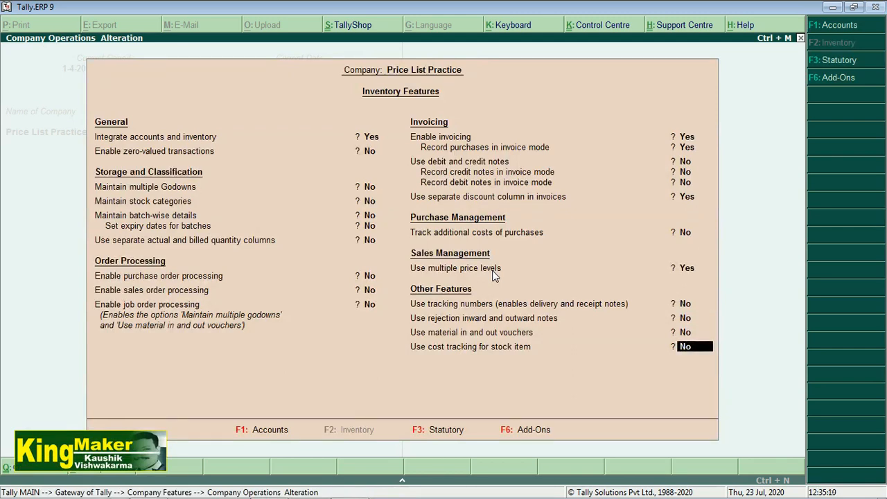
key(Return)
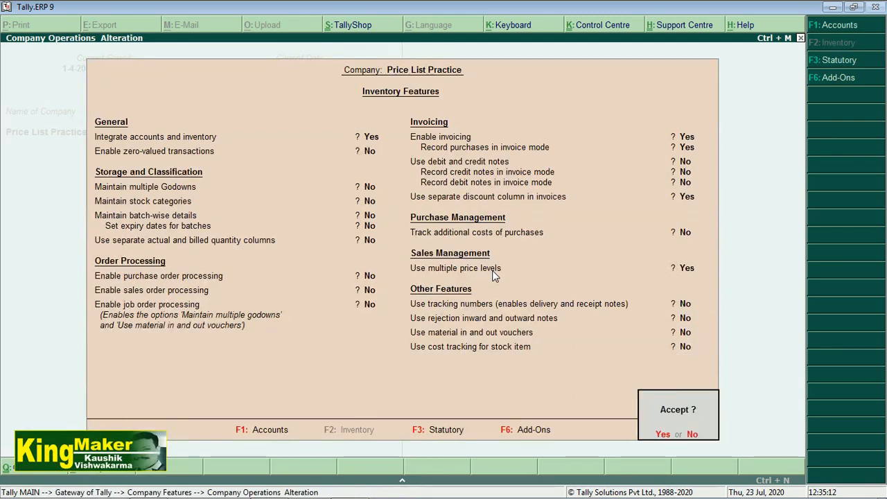
key(Return)
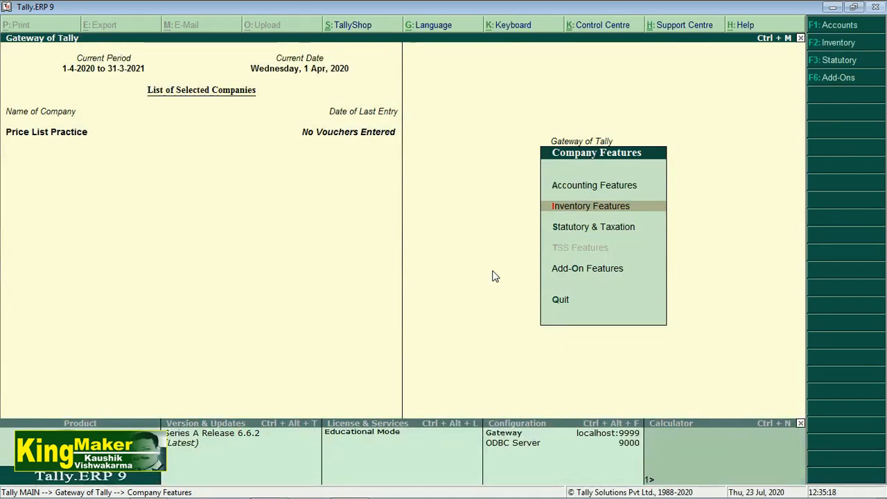
key(Escape)
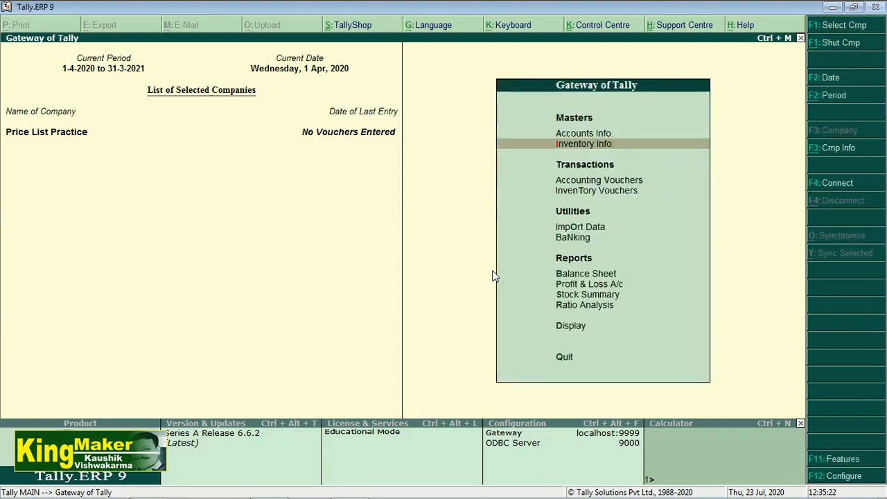
Create a simple unit of measure with symbol "no", formal name "Numbers" and 0 decimal places
key(Return)
key(Down)
key(Down)
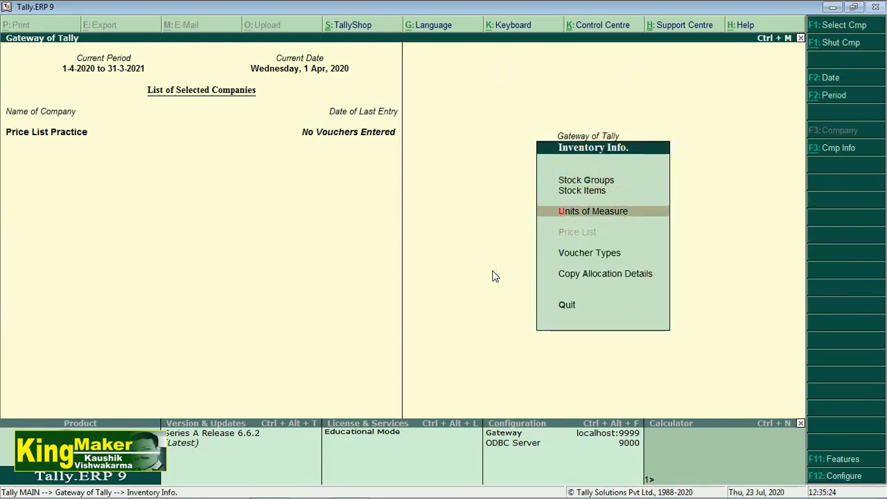
key(Up)
key(Up)
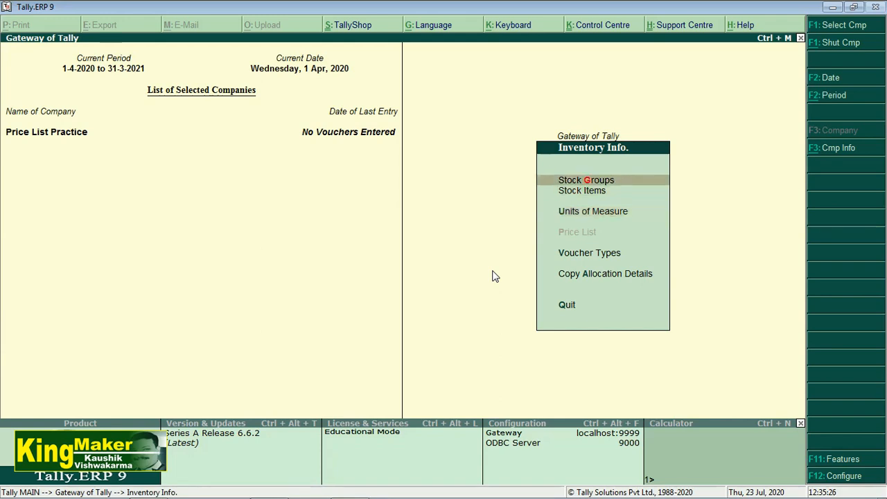
key(Down)
key(Down)
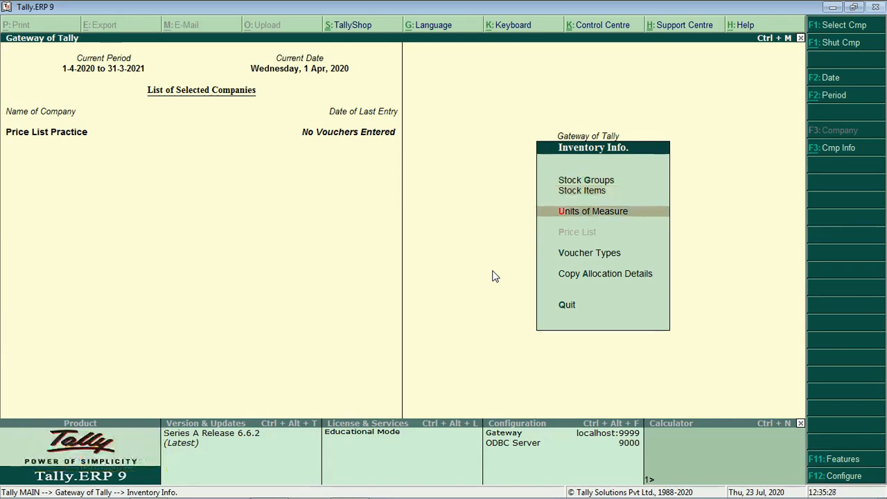
key(Return)
key(Return)
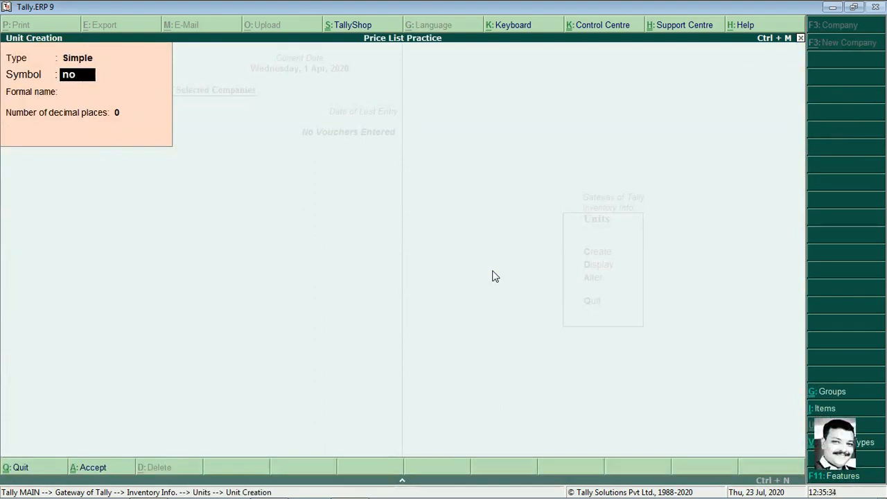
key(Return)
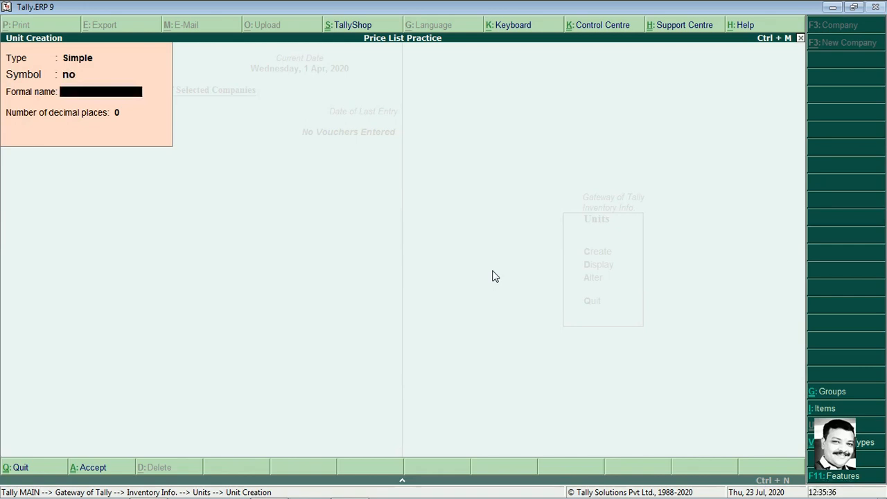
text(Numbers)
key(Return)
key(Return)
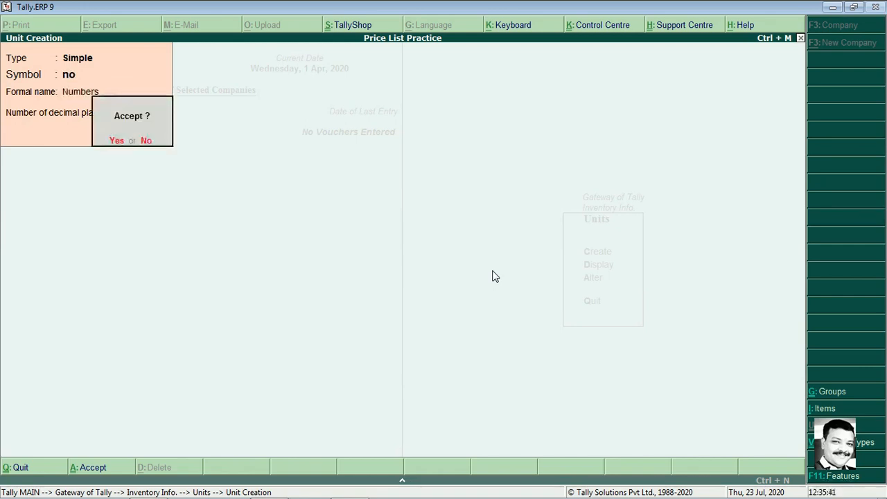
key(Return)
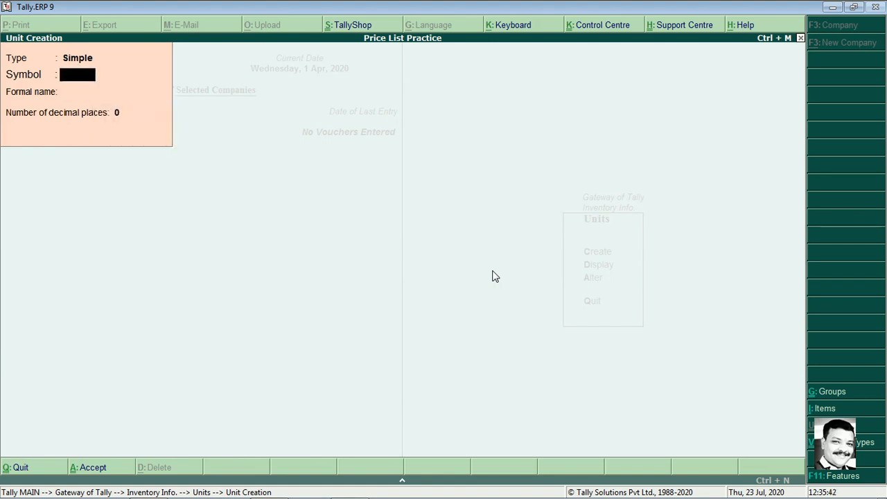
key(Escape)
key(Return)
key(Escape)
Create a single stock group named "Computer Books" under Primary, without adding item quantities
key(Up)
key(Up)
key(Return)
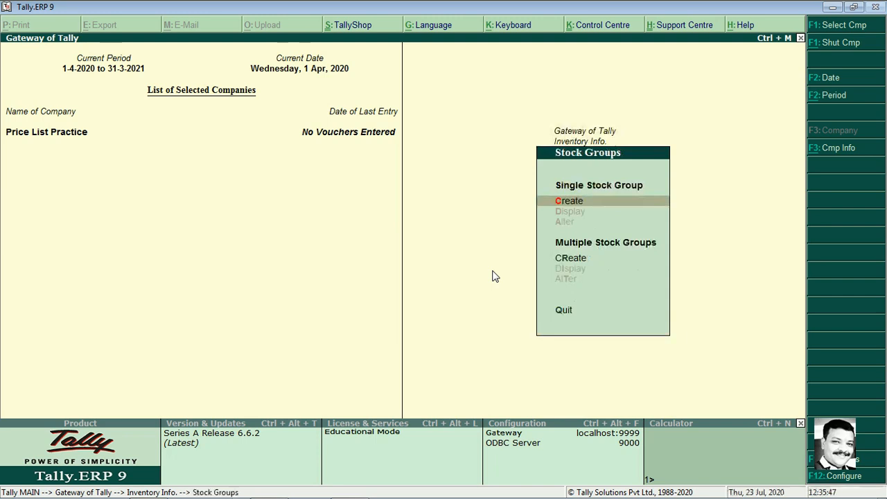
key(Return)
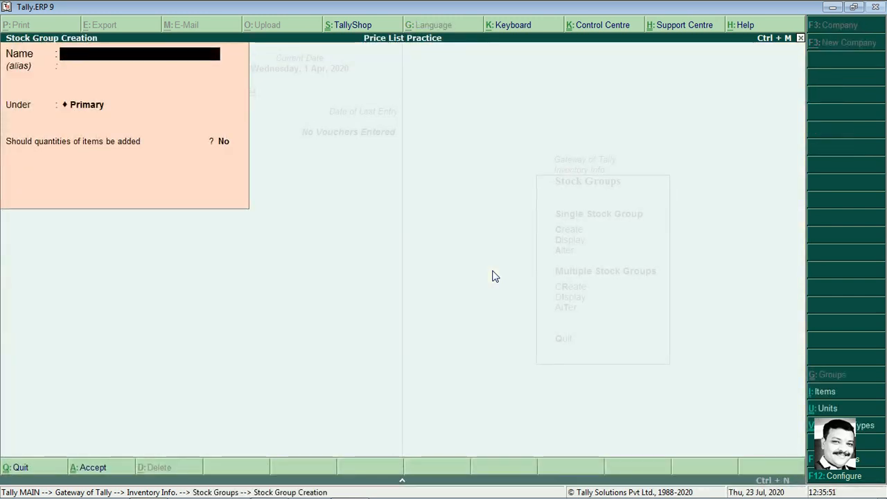
text(Computer Books)
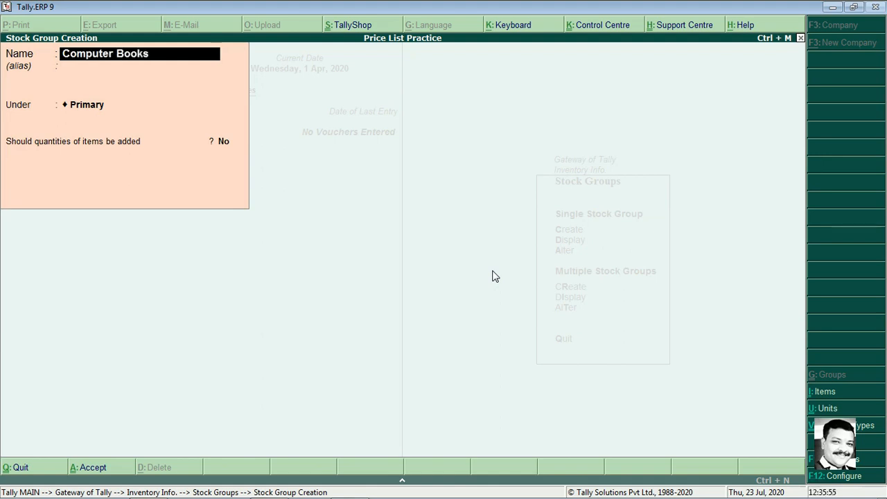
key(Return)
key(Return)
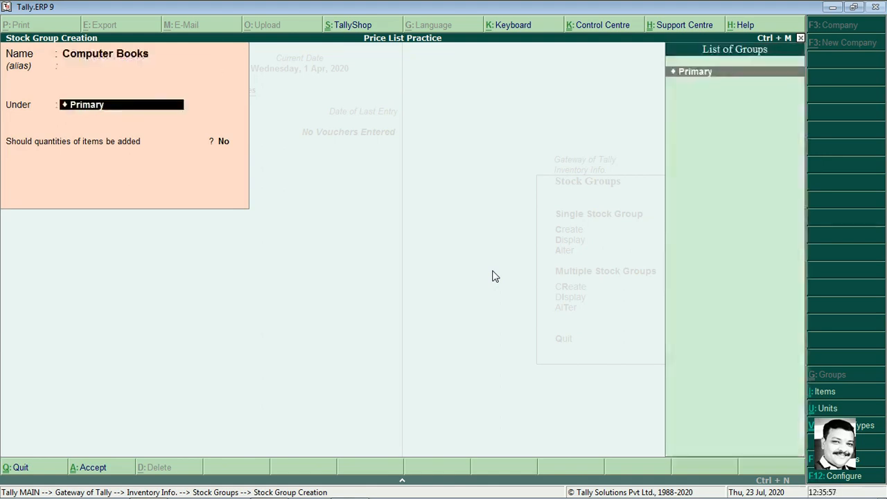
key(Return)
key(Return)
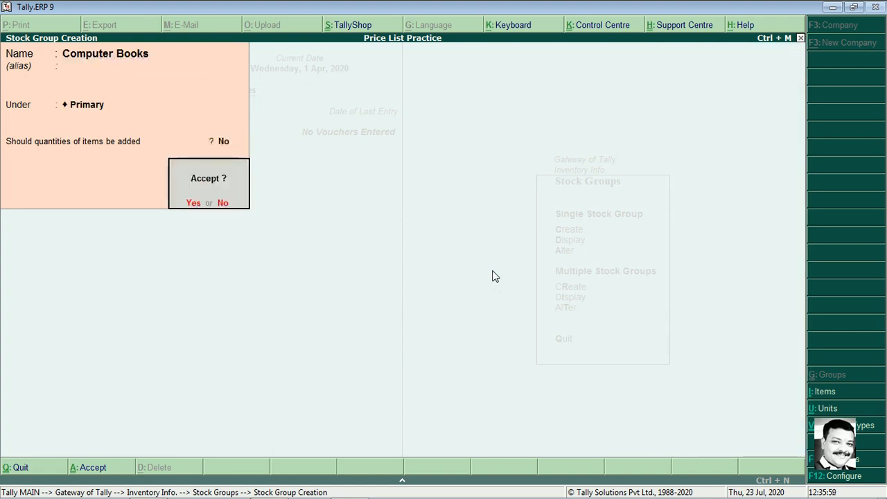
key(Return)
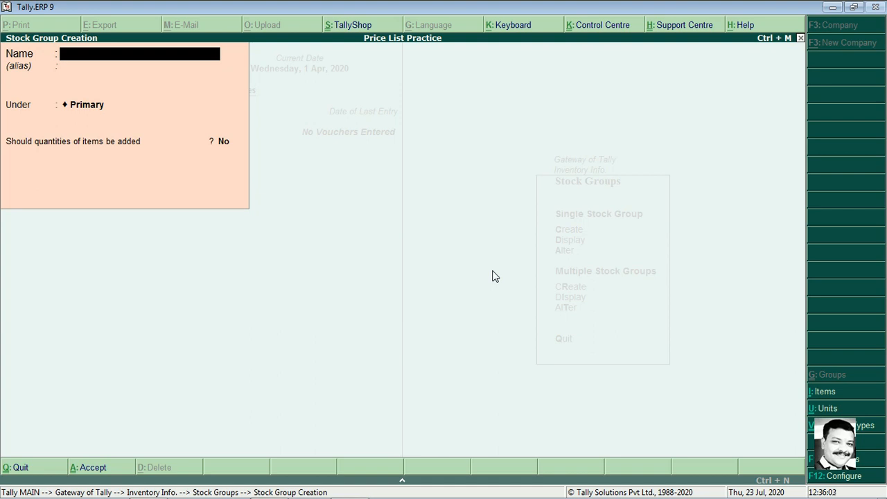
key(Escape)
key(Escape)
Start creating a single stock item named "Msoffice" with no alias
key(Down)
key(Return)
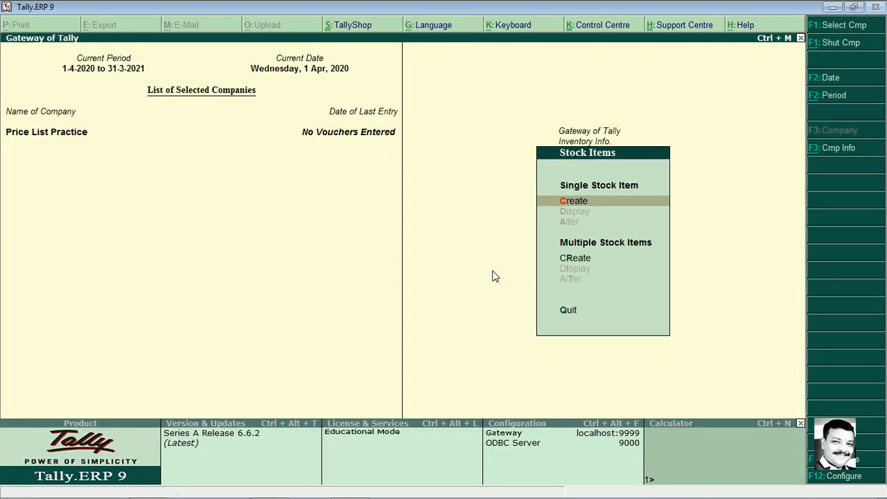
key(Return)
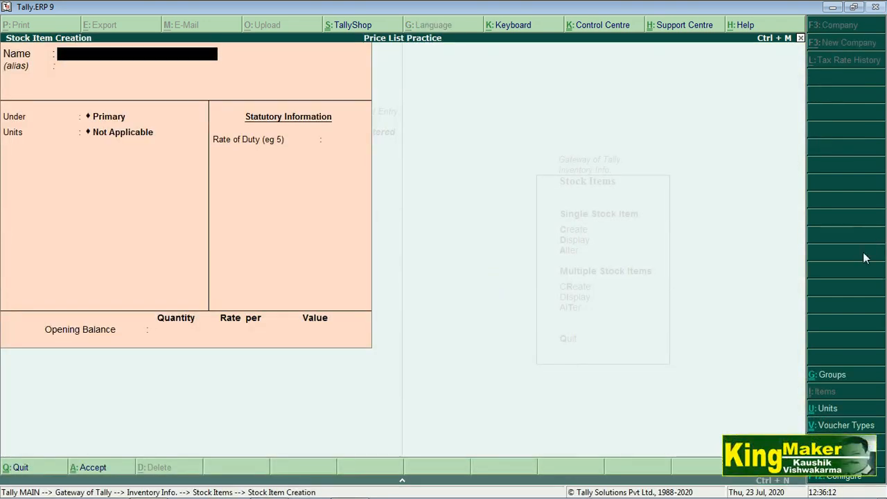
text(Msoffice)
key(Return)
key(Return)
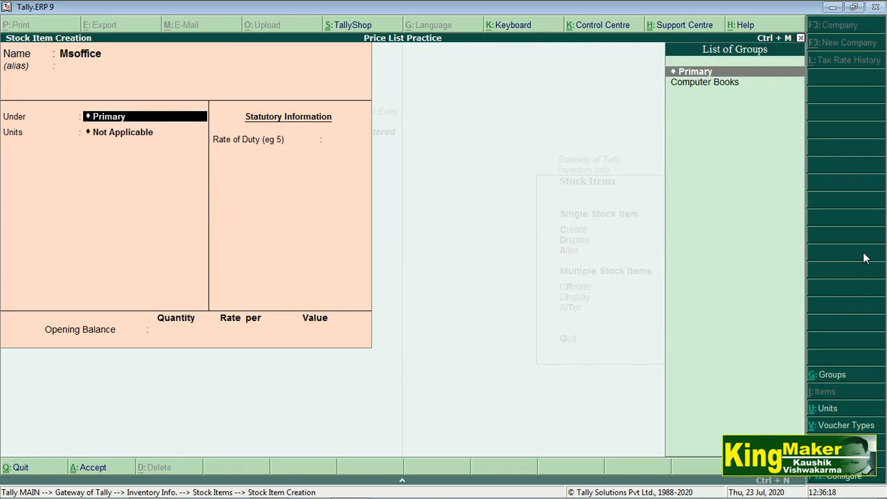
Put the Msoffice item under the Computer Books group with unit "no", leaving its rate of duty at 0
key(Return)
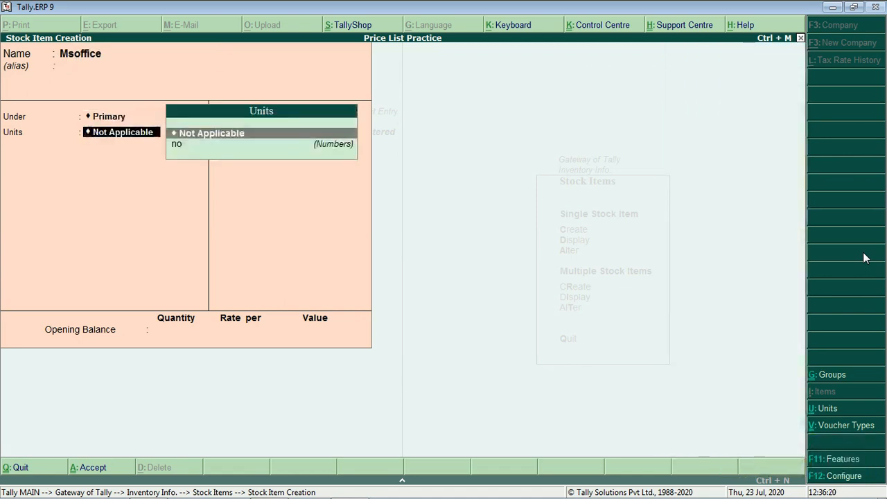
key(Down)
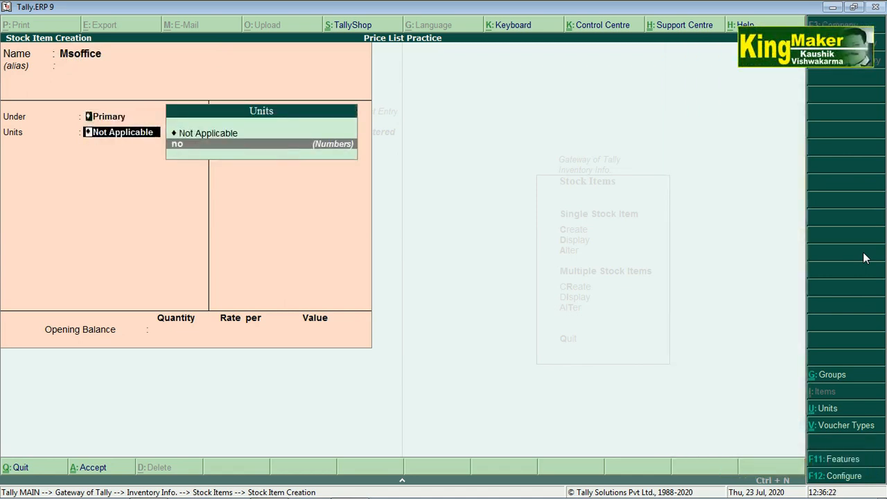
key(BackSpace)
key(Down)
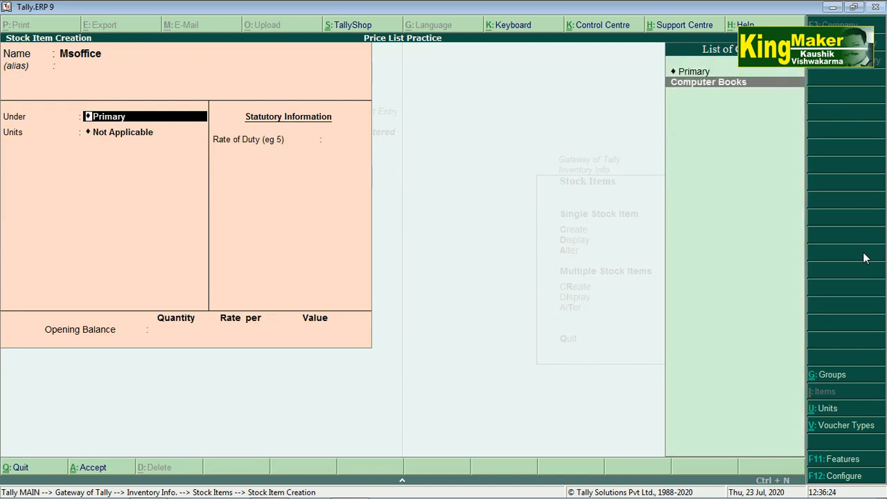
key(Return)
key(Down)
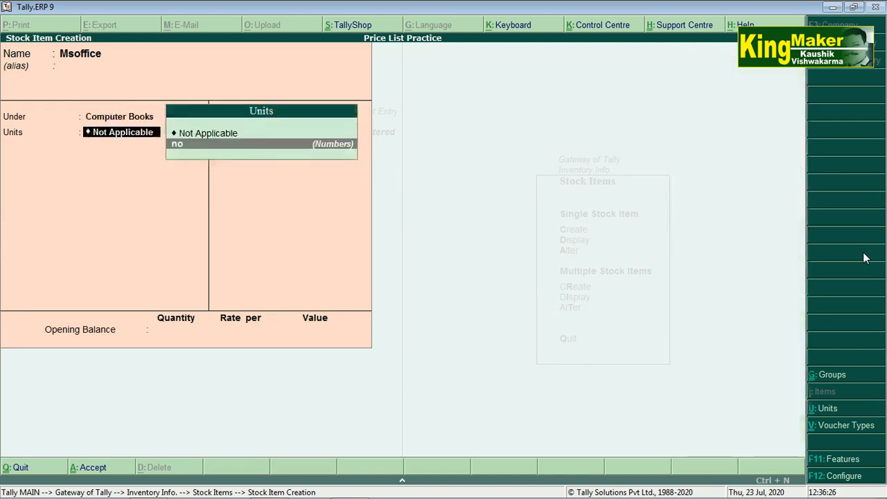
key(Return)
key(Return)
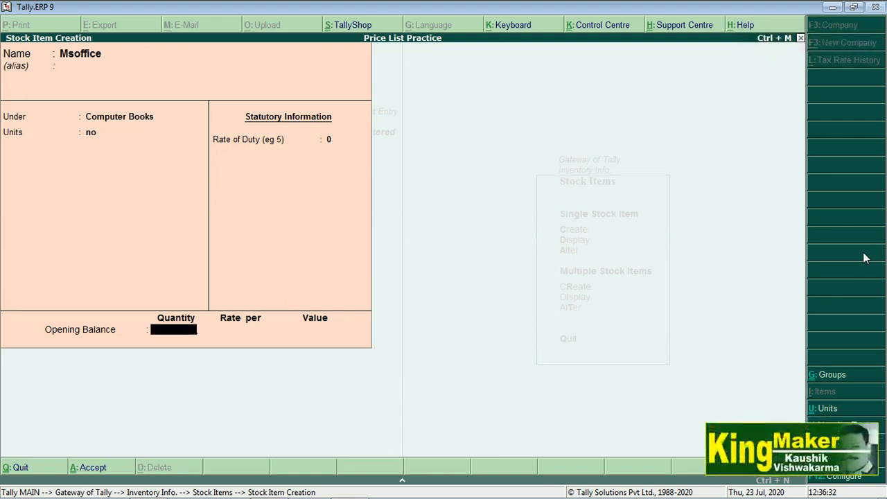
Give Msoffice an opening balance of 500 no at a rate of 100 and save the item
text(500)
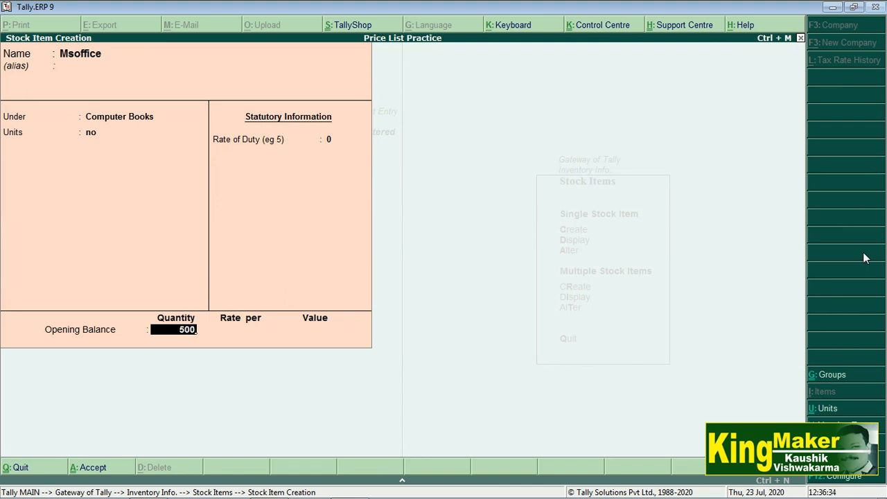
key(Return)
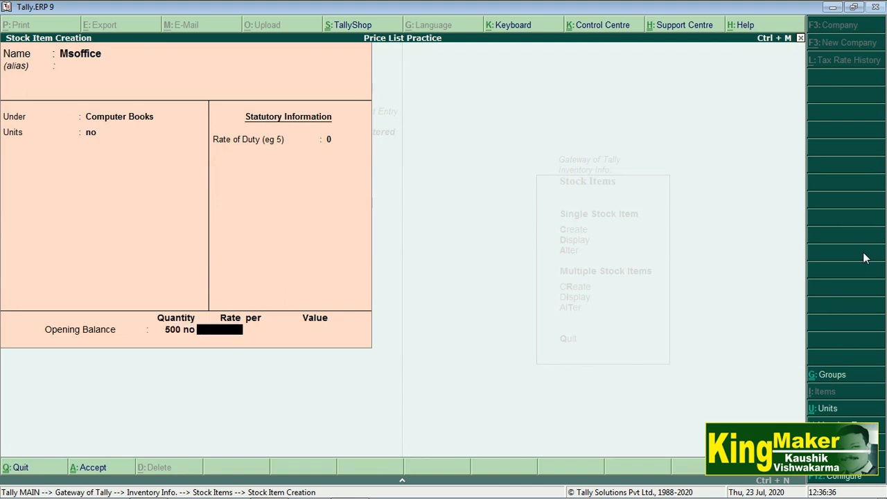
text(10)
key(Return)
key(Return)
key(Return)
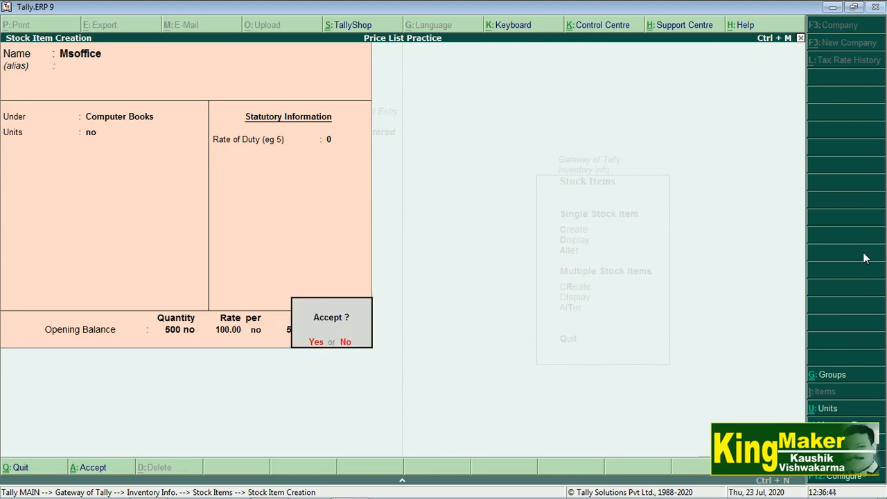
key(y)
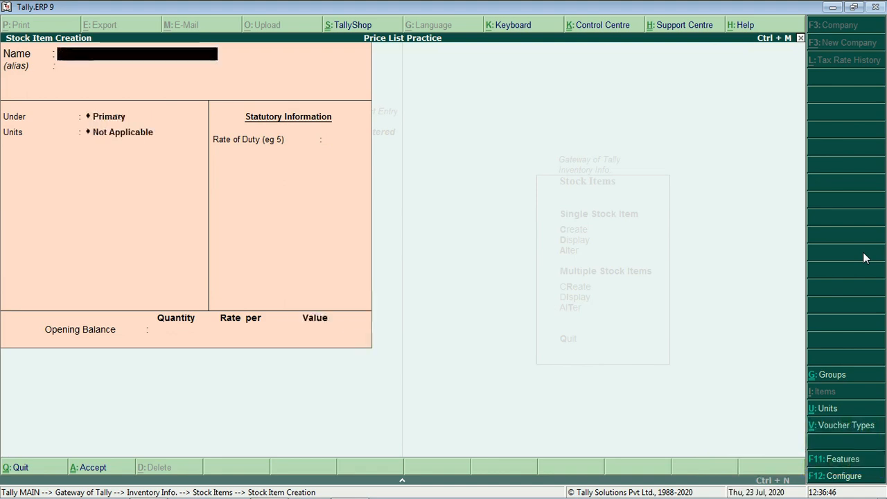
Start a stock item named "Tally" under the Computer Books group with unit "no"
text(T)
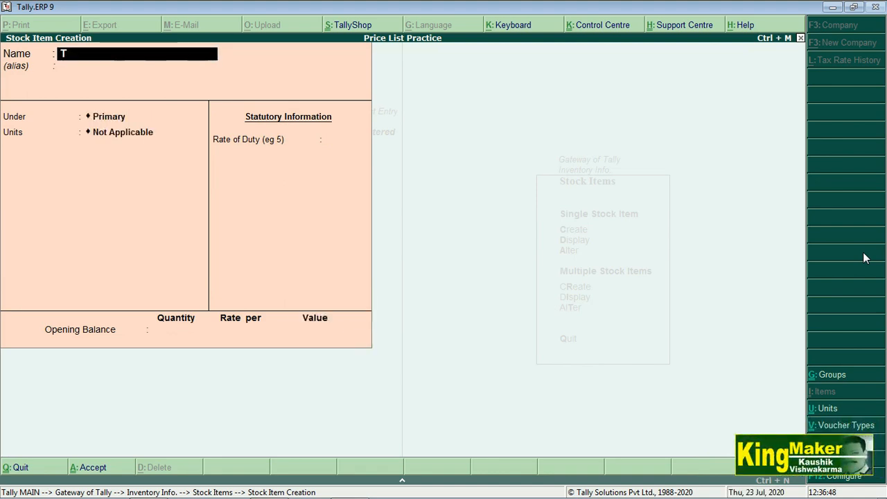
text(ally)
key(Return)
key(Return)
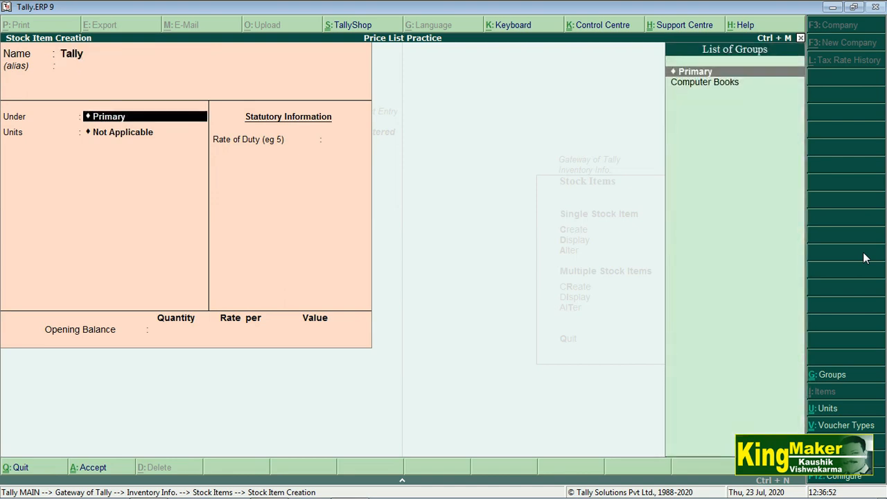
key(Down)
key(Return)
text(no)
key(Return)
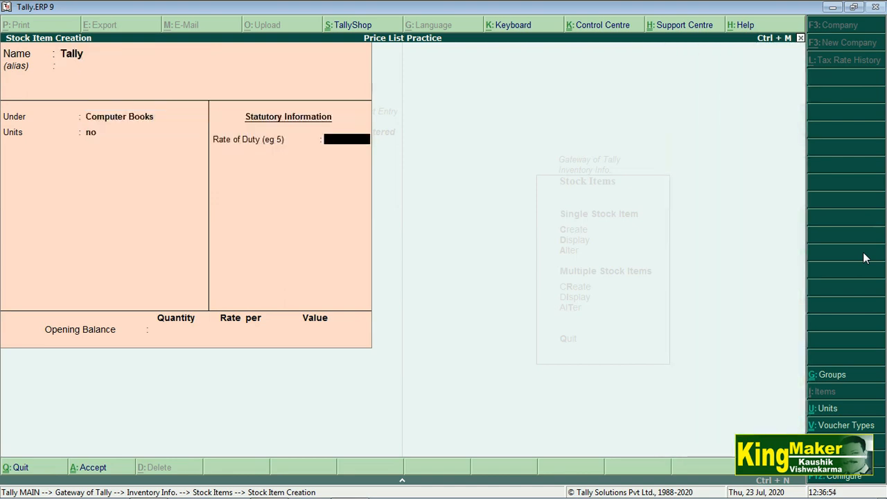
Give the Tally item an opening balance of 500 no at a rate of 100 and save it
key(Return)
text(500)
key(Return)
text(100)
key(Return)
key(Return)
key(Return)
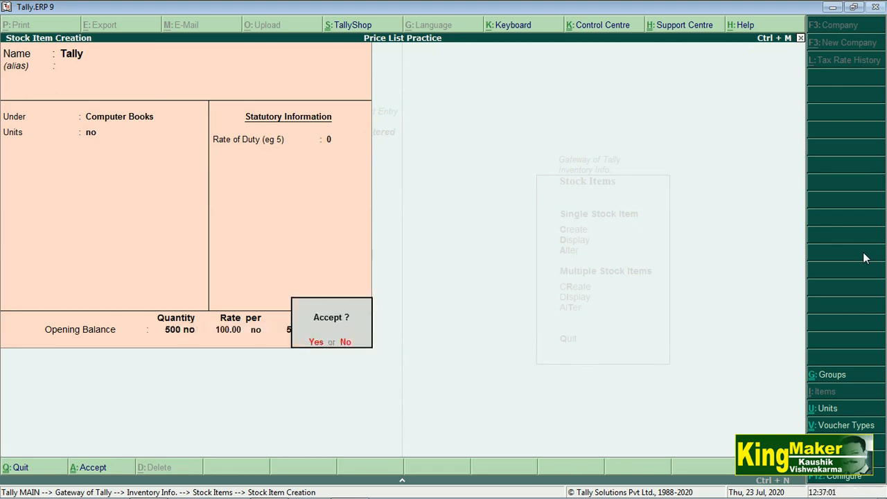
key(Return)
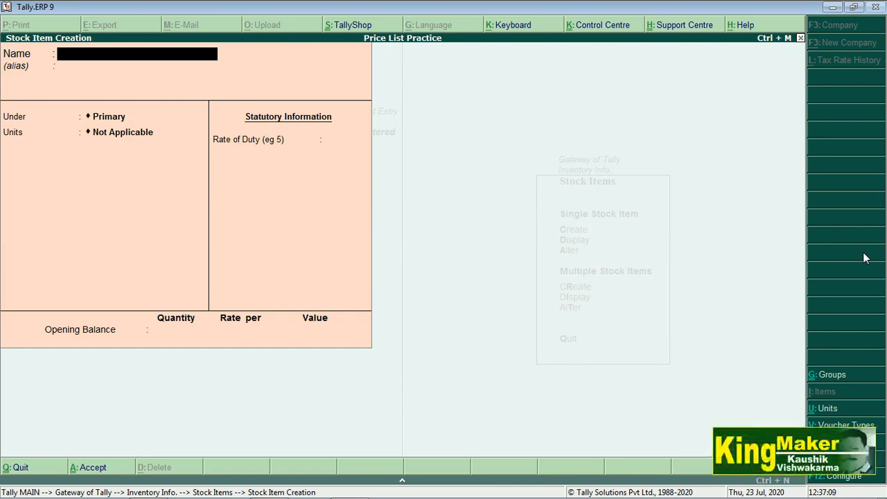
Start a stock item named "Dtp" under the Computer Books group with unit "no" and 0 rate of duty
text(Dtp)
key(Return)
key(Return)
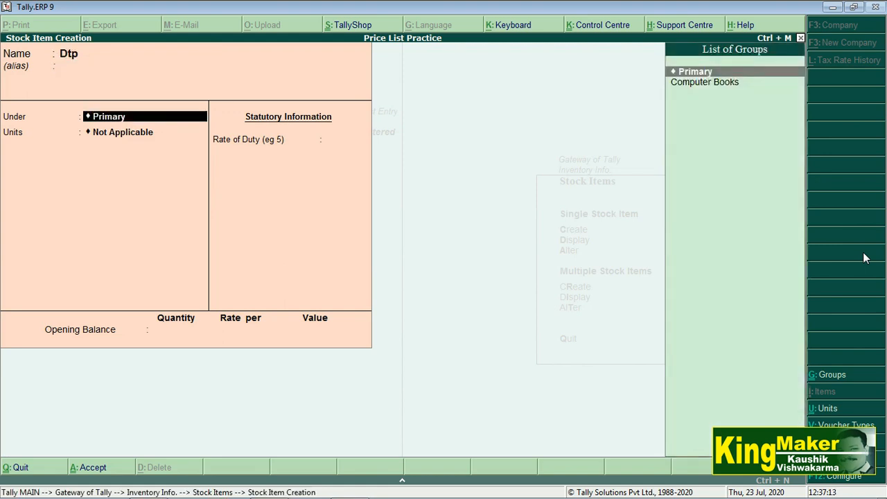
key(Return)
key(Down)
key(Return)
key(BackSpace)
key(BackSpace)
key(Down)
key(Return)
key(Return)
key(Return)
Give Dtp an opening balance of 500 no at a rate of 100 and save the item
text(500)
key(Return)
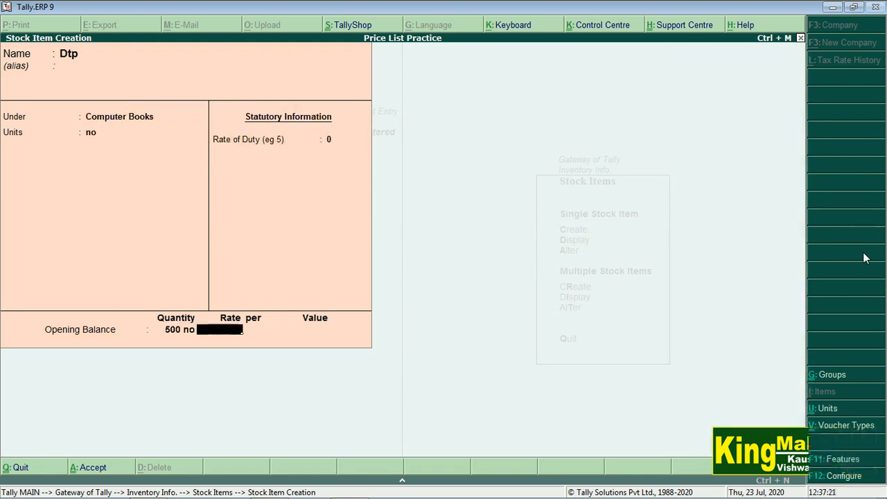
text(100)
key(Return)
key(Return)
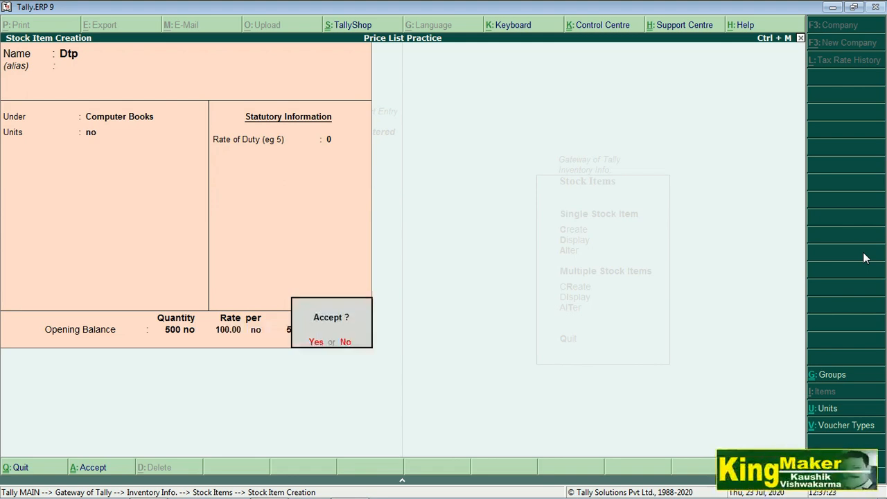
key(Return)
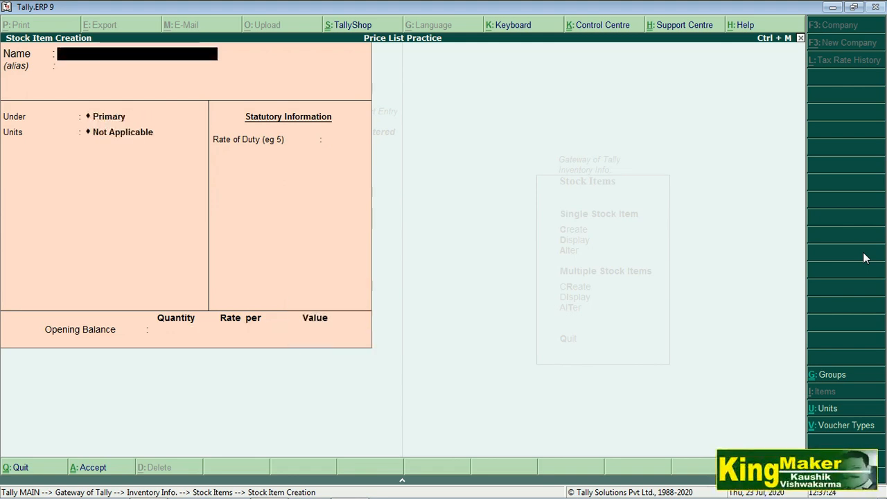
Quit stock item creation and return to the Gateway of Tally
key(Escape)
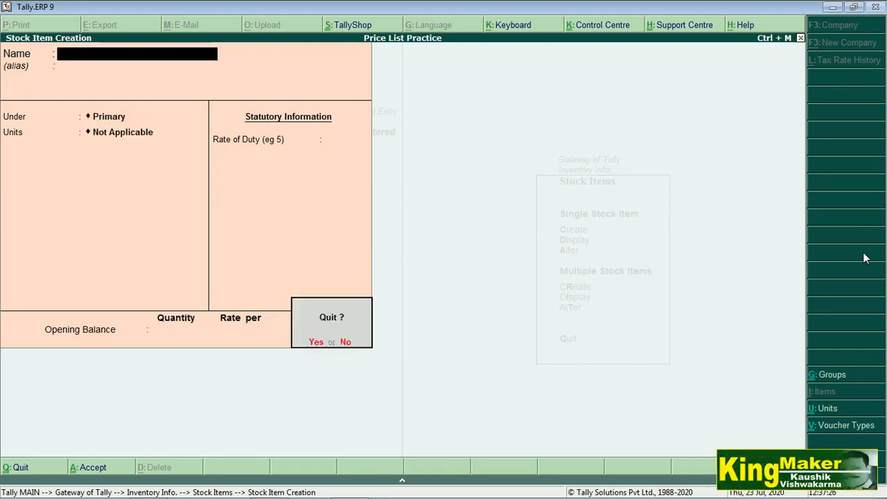
key(Return)
key(Escape)
key(Escape)
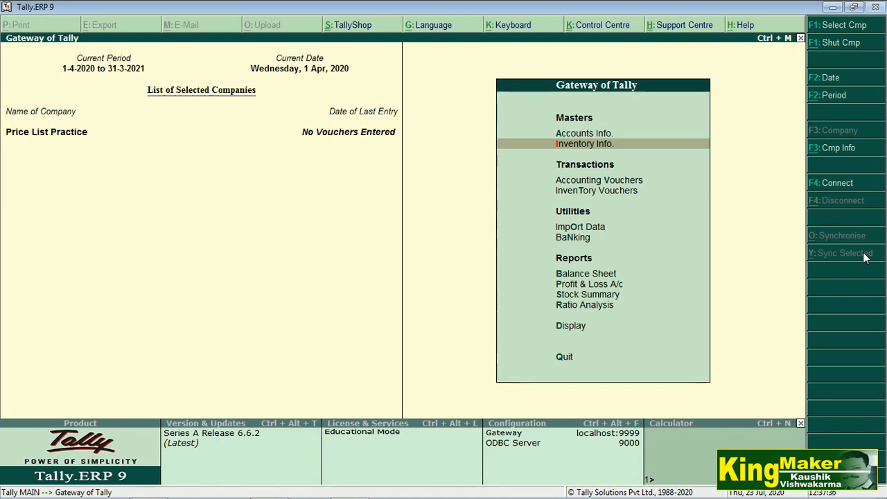
Open the inventory price list for stock group Computer Books at price level Dealers, applicable from 1-Apr-2020
key(Return)
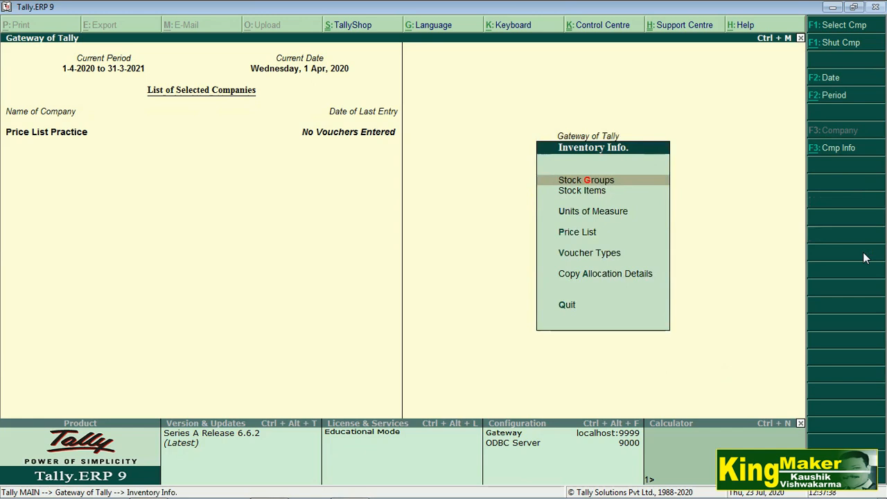
key(Down)
key(Down)
key(Down)
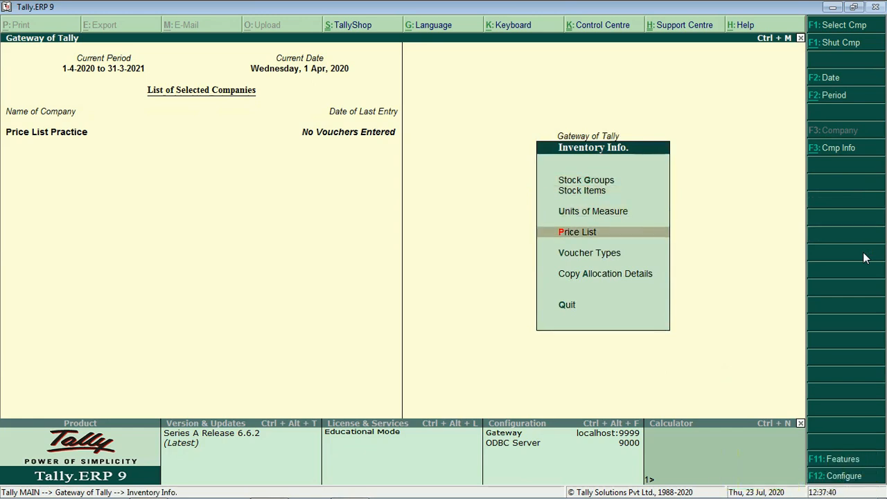
key(Return)
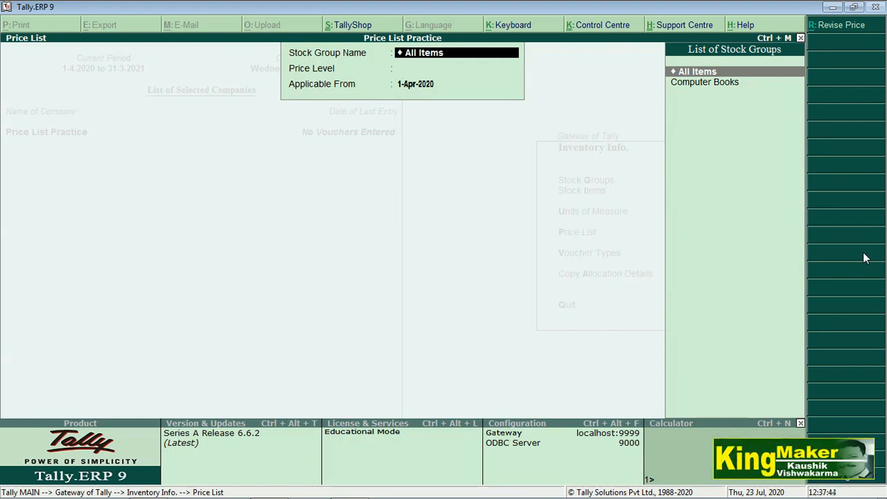
key(Down)
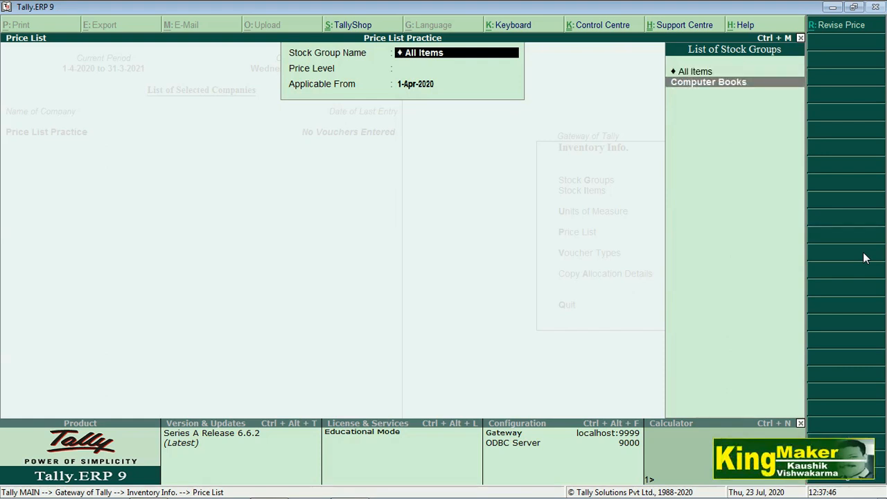
key(Return)
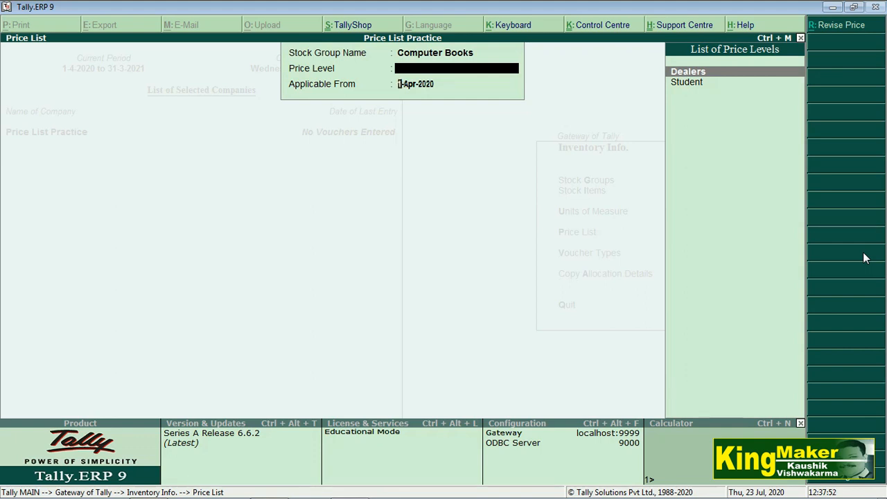
key(Return)
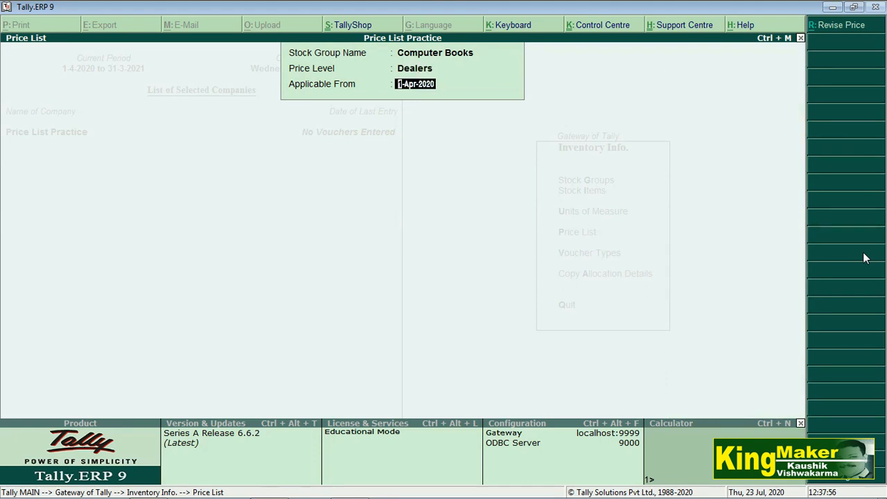
key(Return)
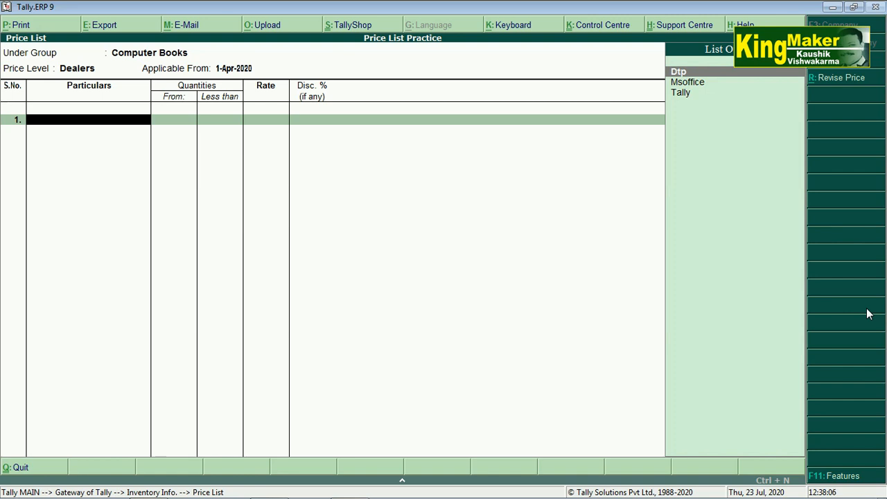
Add Dtp to the Dealers price list with quantities less than 25 no at rate 100 and 10% discount
key(Return)
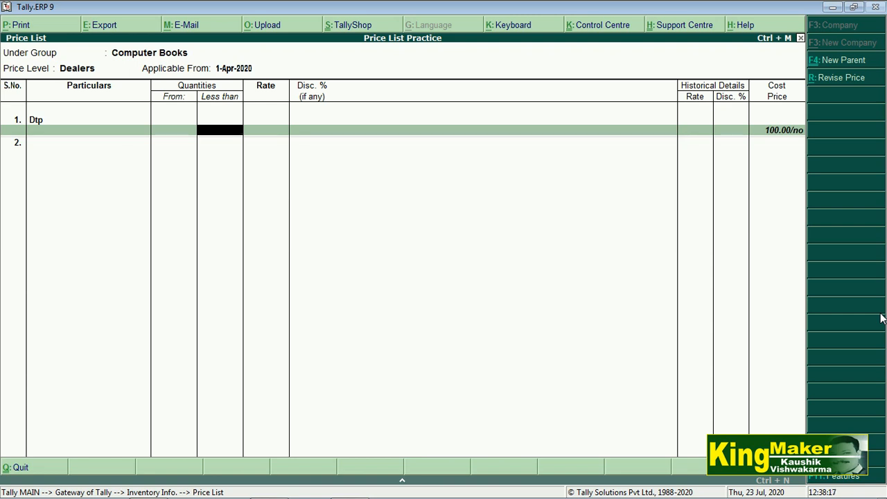
text(25)
key(Return)
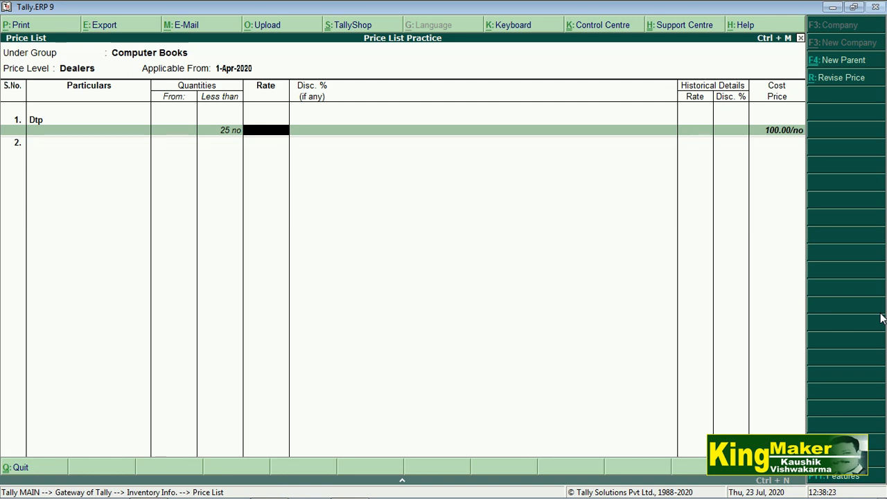
text(100)
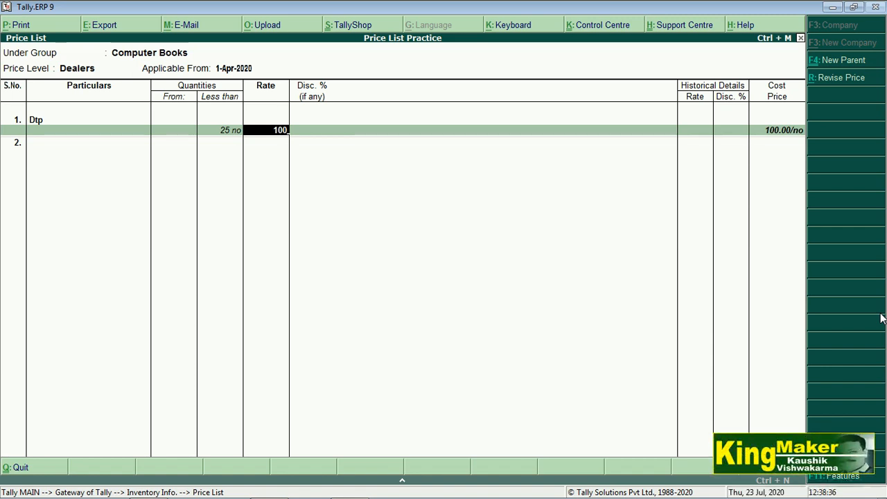
key(Return)
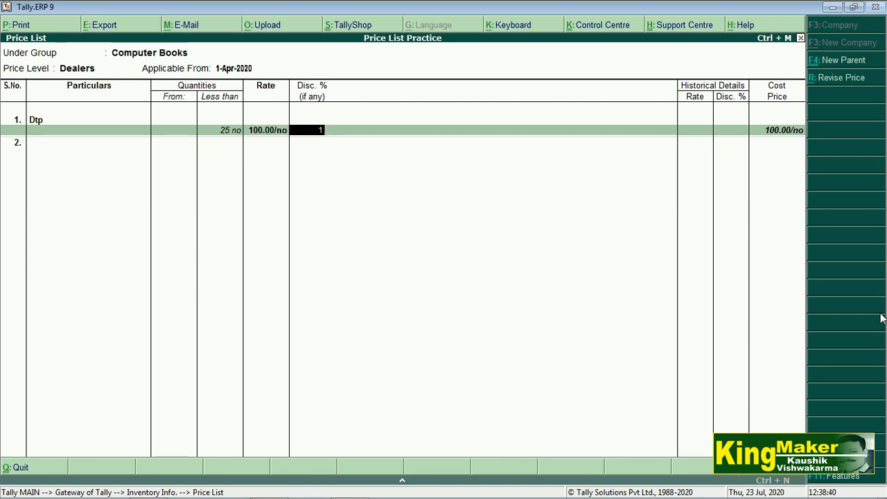
text(10)
key(Return)
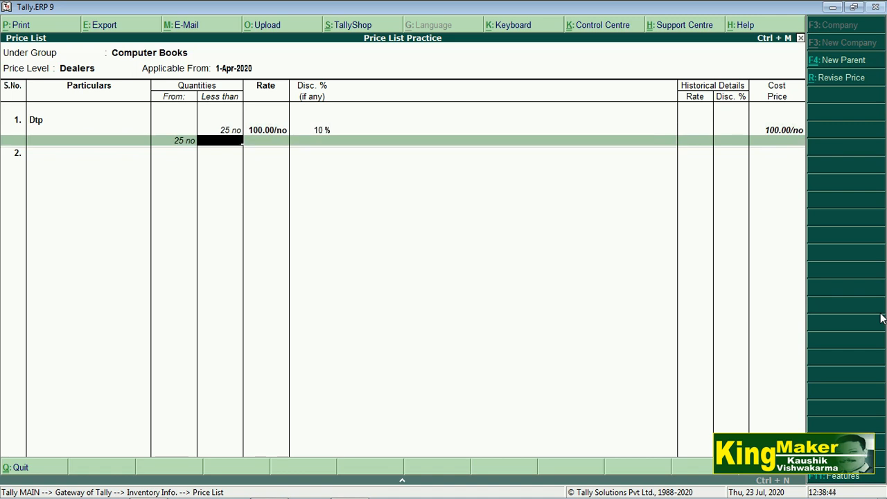
Add a Dtp tier from 25 to less than 50 no at rate 100 with 20% discount
text(50)
key(Return)
text(100)
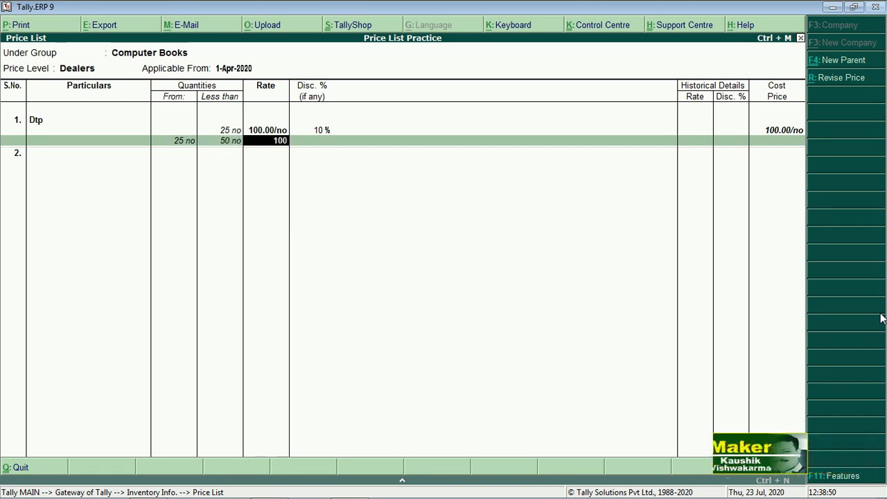
key(Return)
text(20)
key(Return)
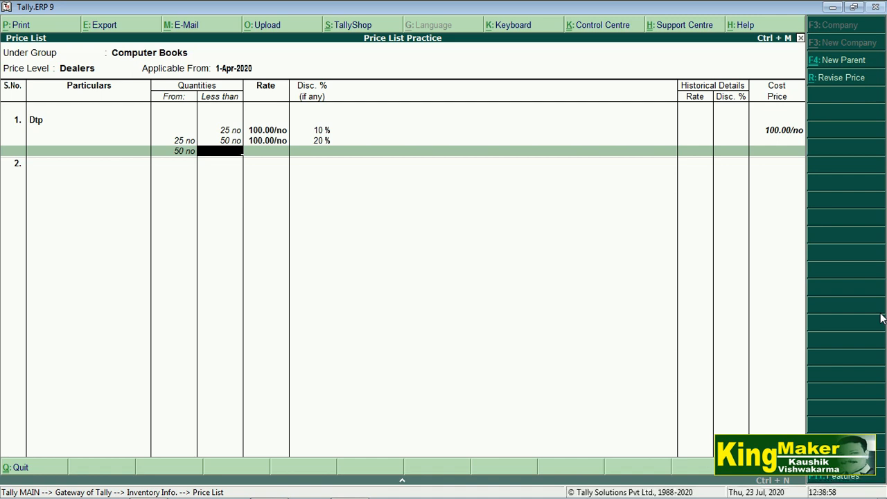
Add an open-ended Dtp tier from 50 no upward at rate 100 with 30% discount
key(Return)
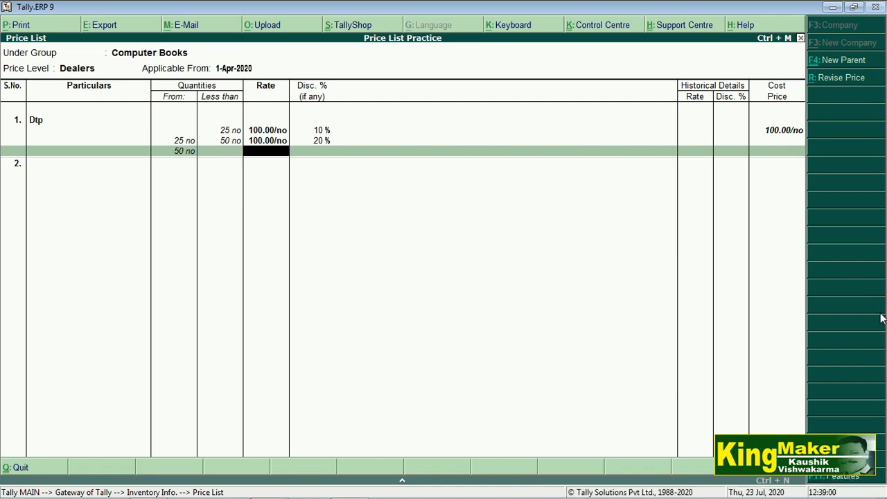
text(100)
key(Return)
text(30)
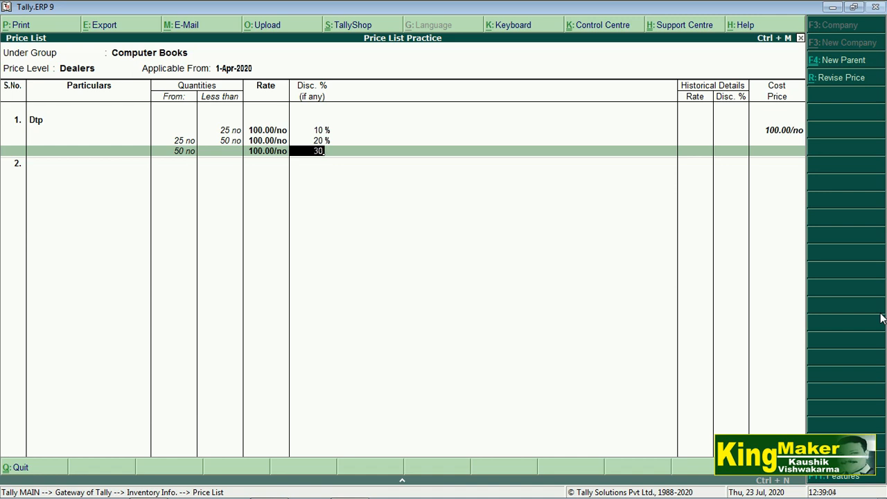
text(%)
key(Return)
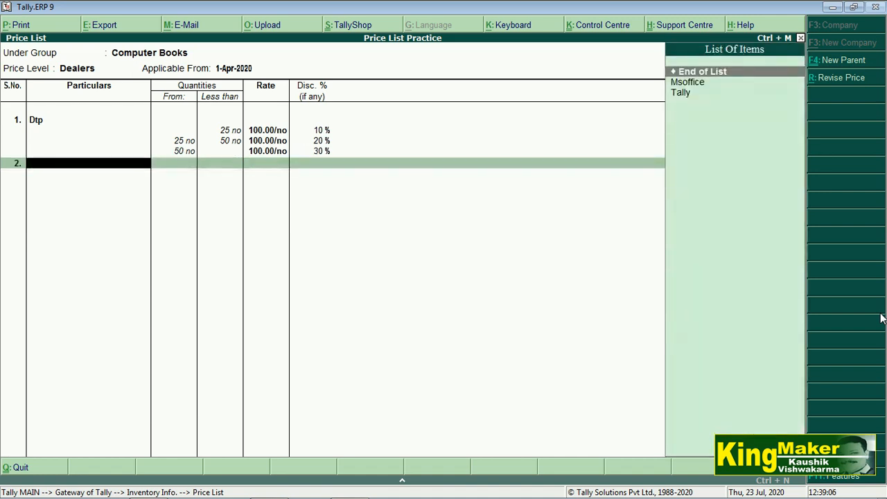
Add Msoffice to the Dealers price list with quantities less than 25 no at rate 100 and 10% discount
key(Down)
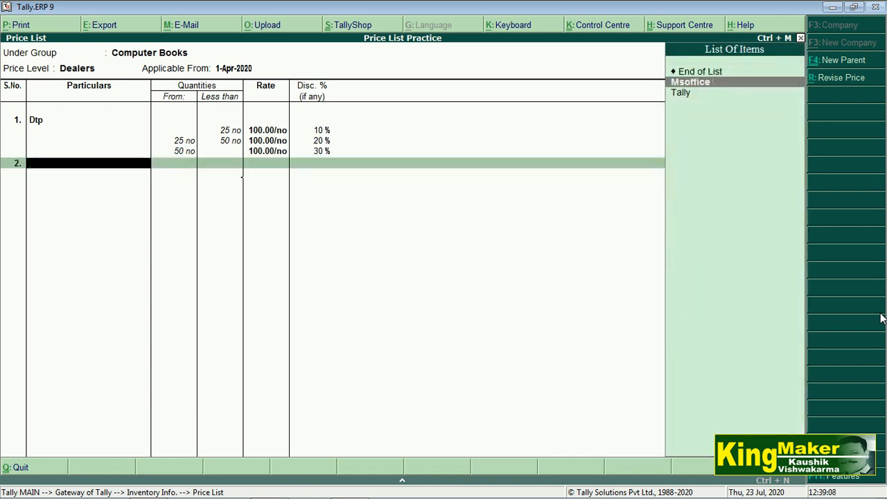
key(Return)
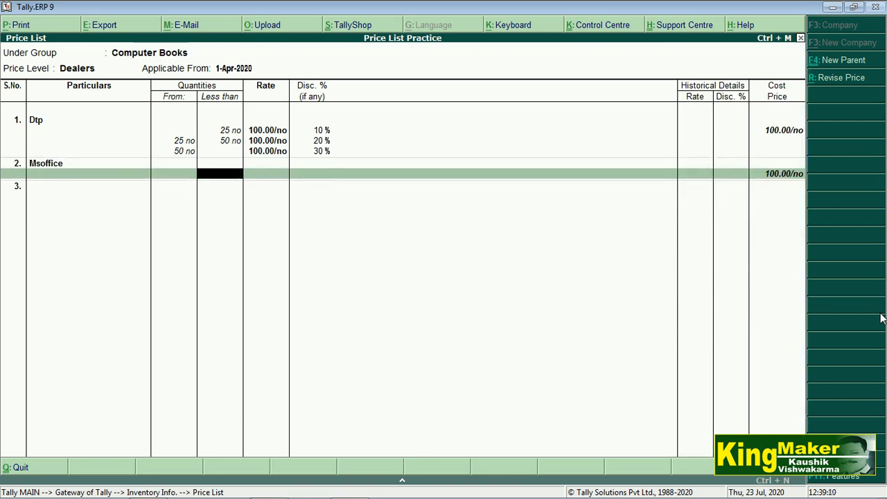
text(25)
key(Return)
text(100)
key(Return)
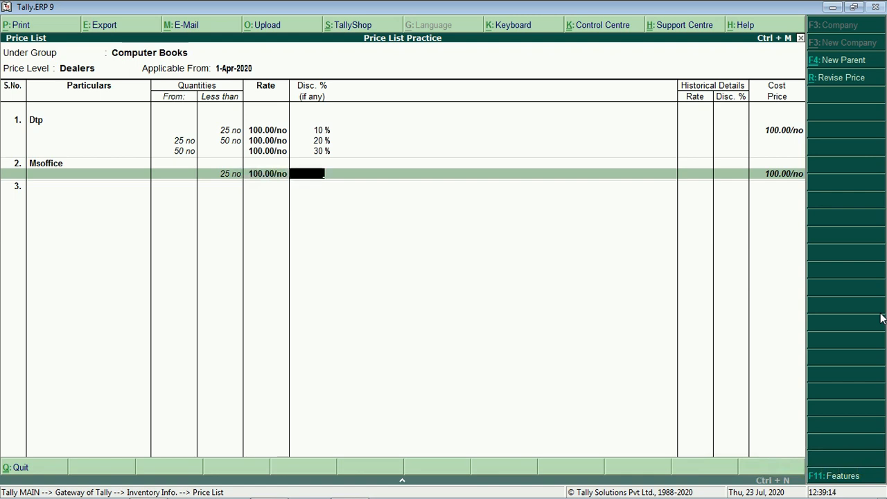
text(10)
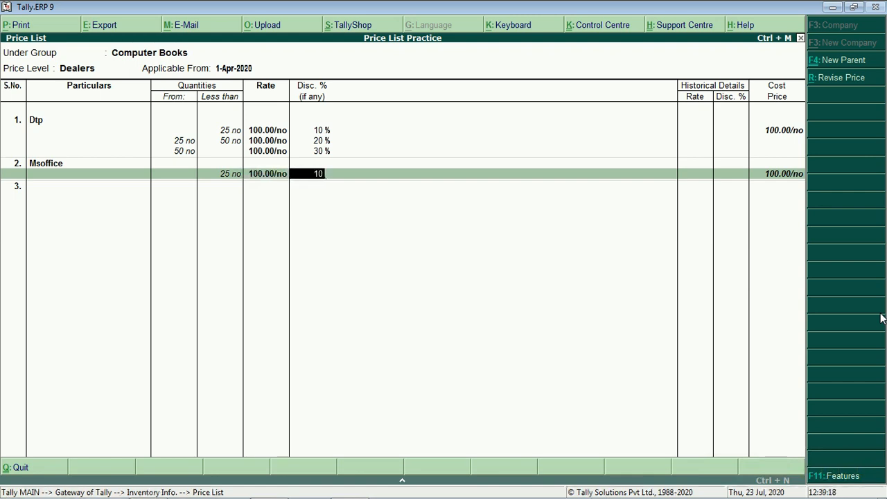
key(Return)
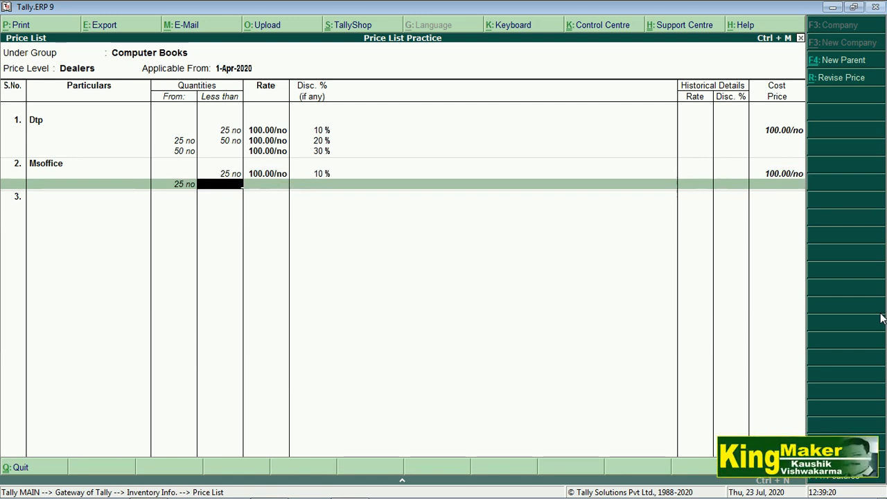
Add an Msoffice tier from 25 to less than 50 no at rate 100 with 20% discount
text(50)
key(Return)
text(100.00/no)
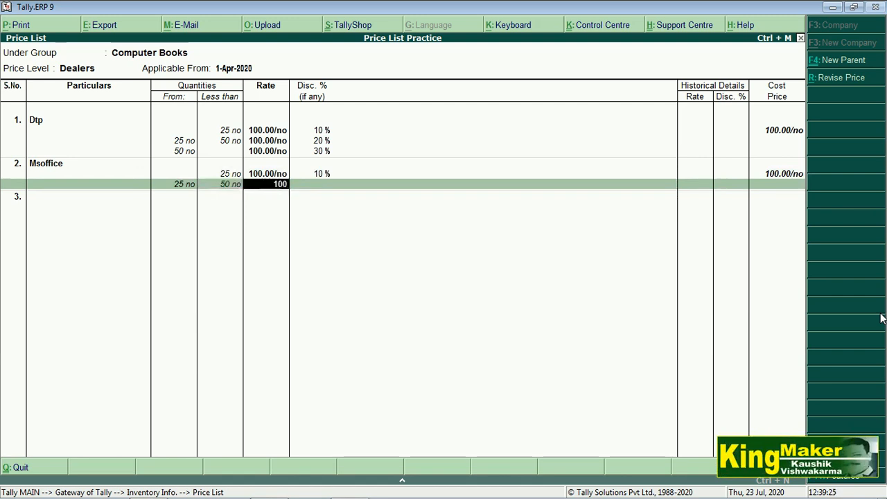
key(Return)
text(20)
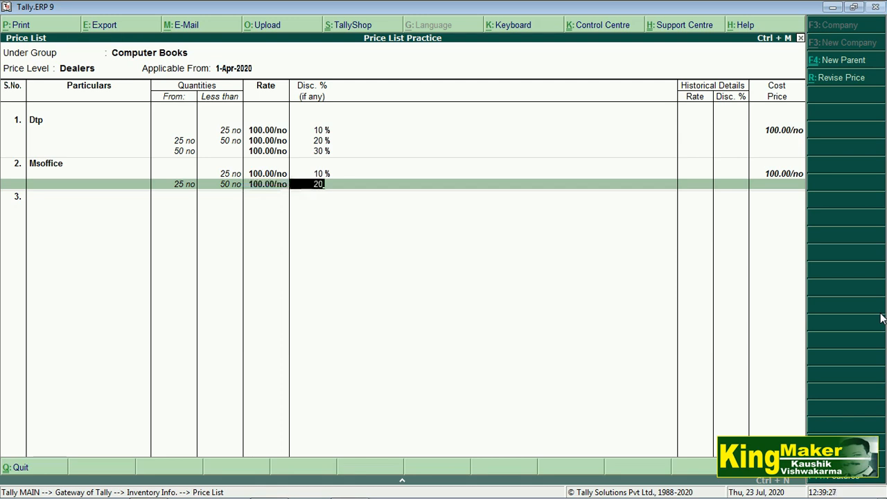
key(Return)
Add an open-ended Msoffice tier from 50 no upward at rate 100 with 30% discount
key(Return)
key(Return)
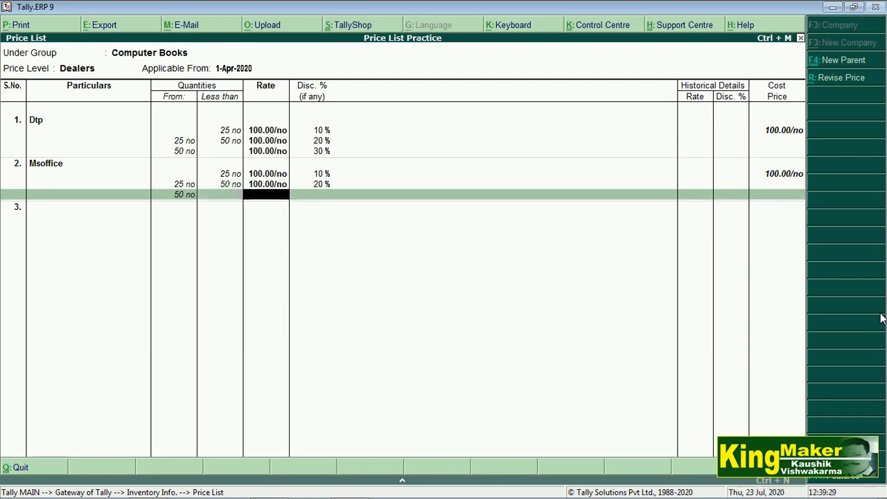
key(BackSpace)
text(100)
key(Return)
text(300)
key(BackSpace)
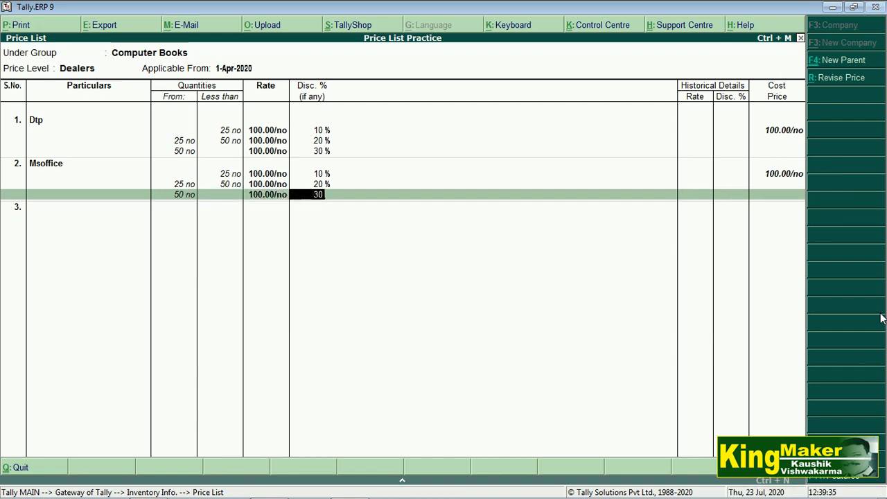
key(Return)
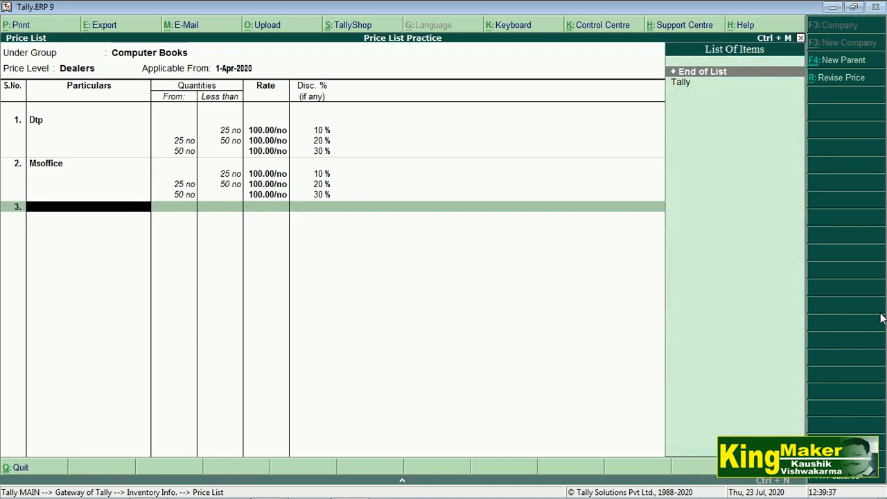
Add the Tally item to the Dealers price list with quantities less than 25 no at rate 100 and 10% discount
key(Down)
key(Return)
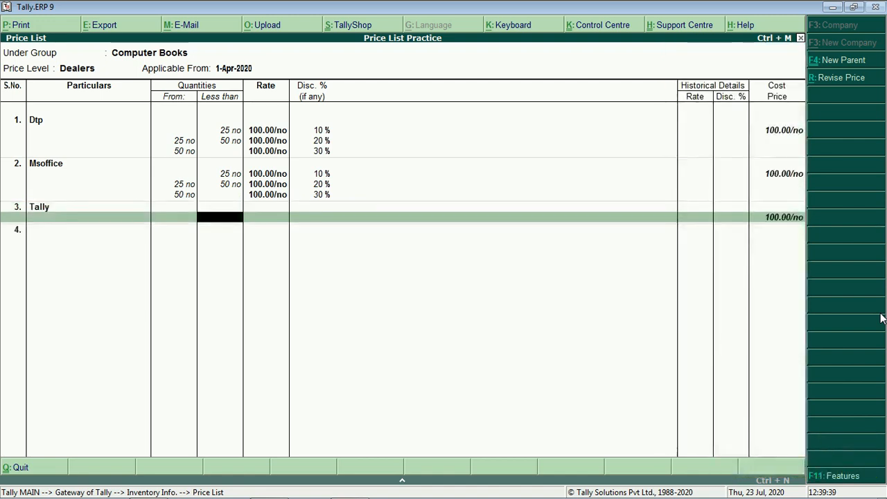
text(25)
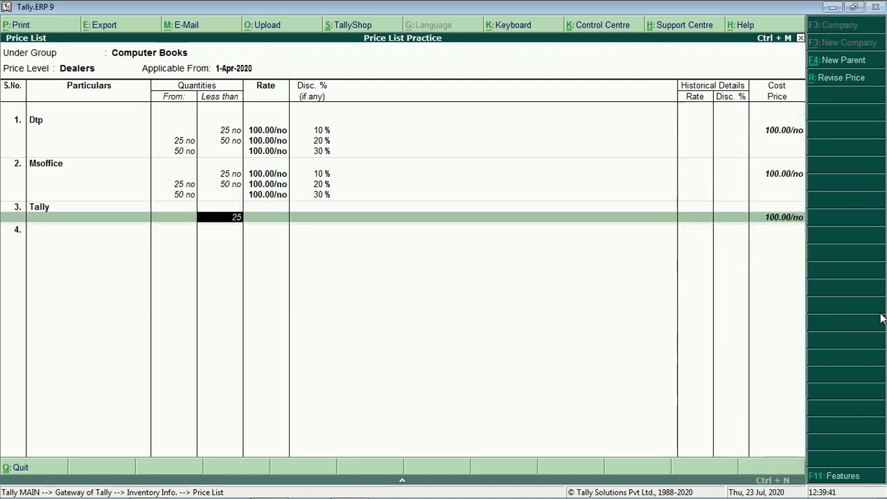
key(Return)
text(100)
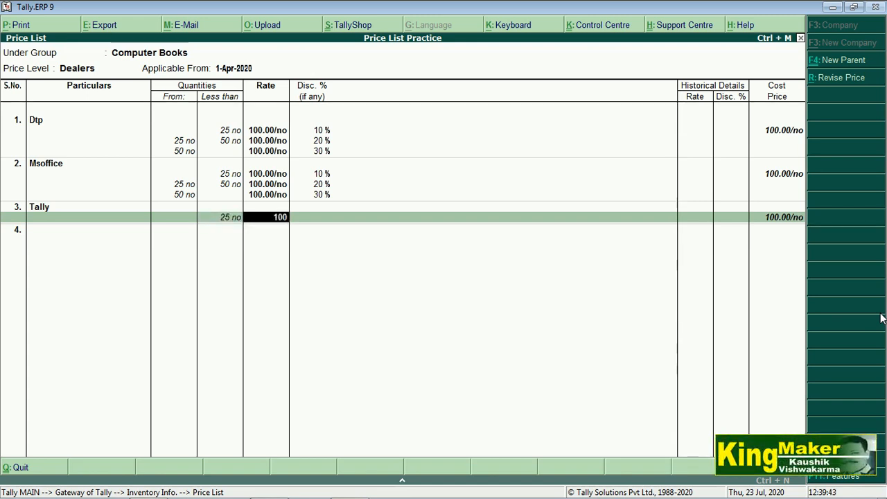
key(Return)
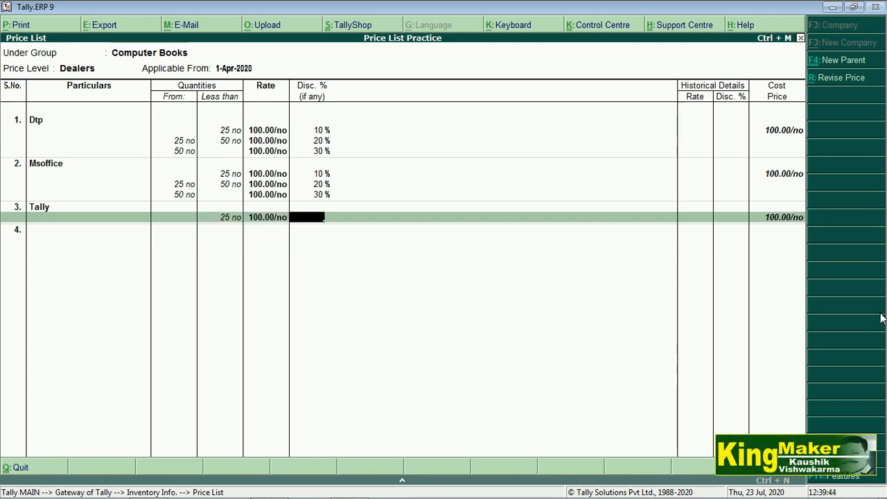
text(10)
key(Return)
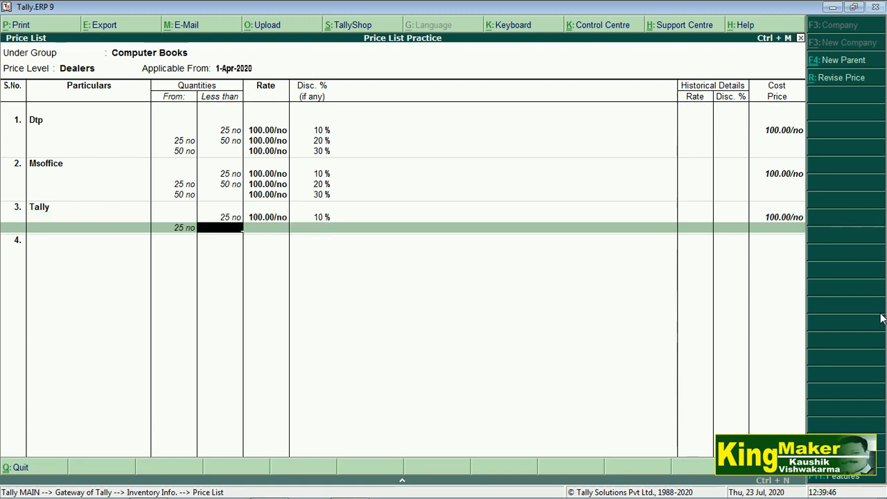
Add a tier for the Tally item from 25 to less than 50 no at rate 100 with 20% discount
text(50)
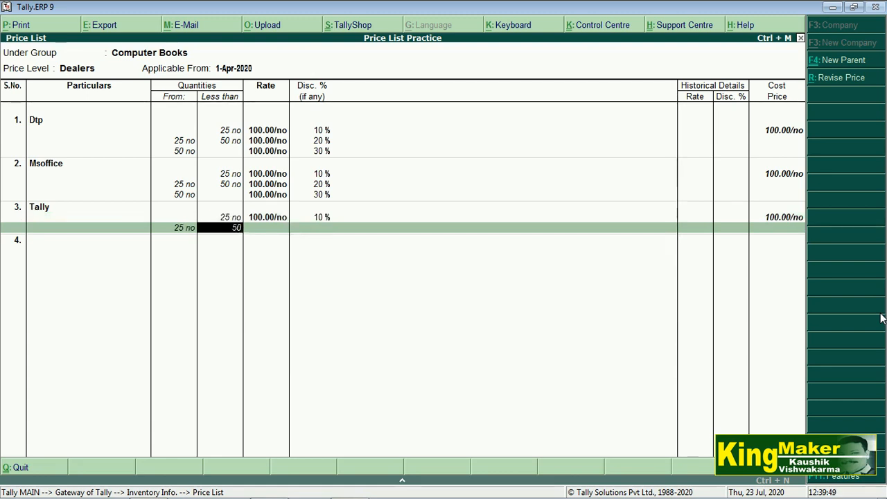
key(Return)
text(100)
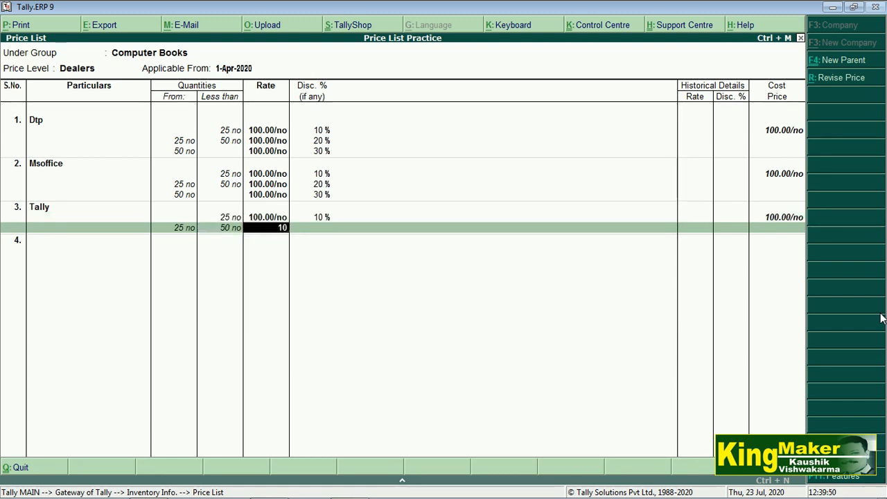
key(Return)
text(20)
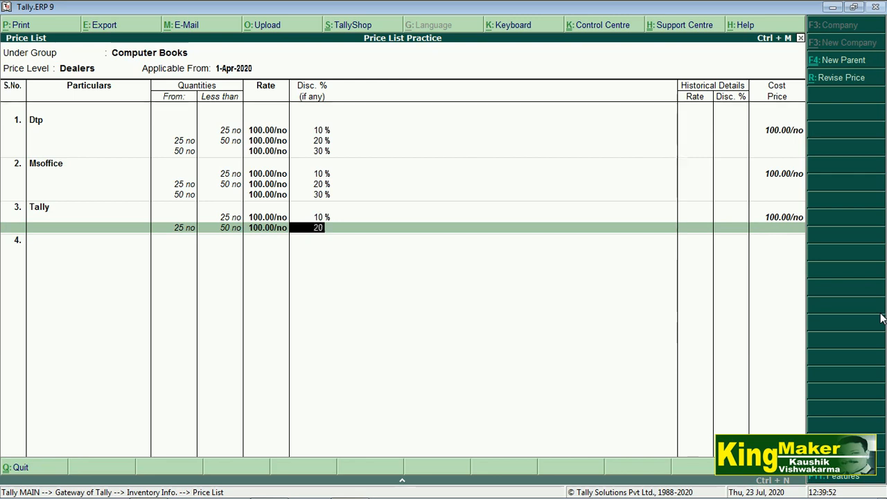
key(Return)
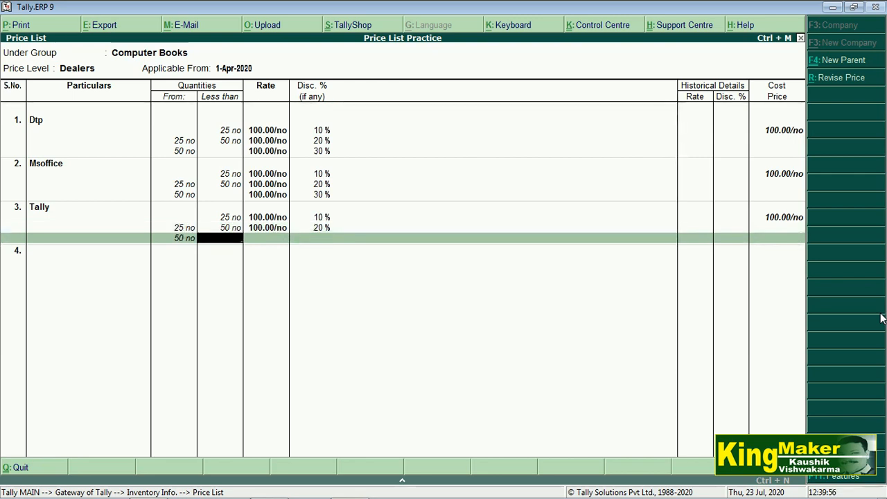
Add an open-ended tier for the Tally item from 50 no at rate 100 with 30% discount, and save the Dealers price list
key(Return)
text(100)
key(Return)
text(3)
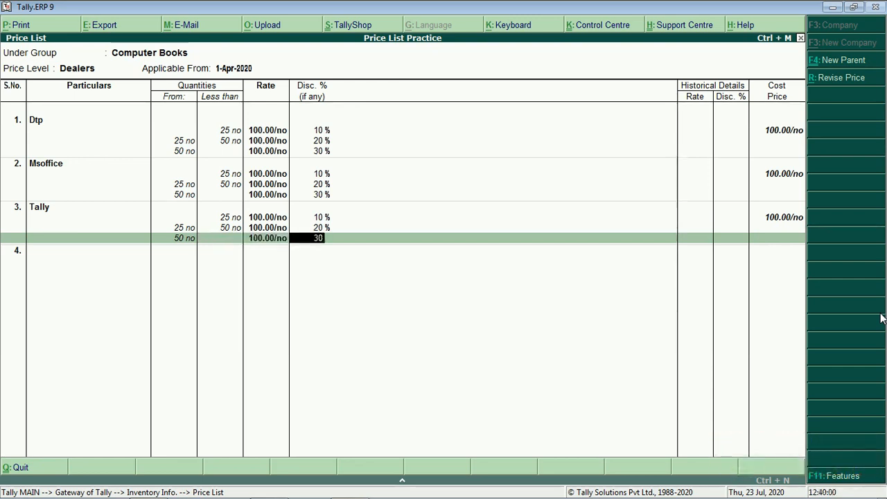
text(0)
key(Return)
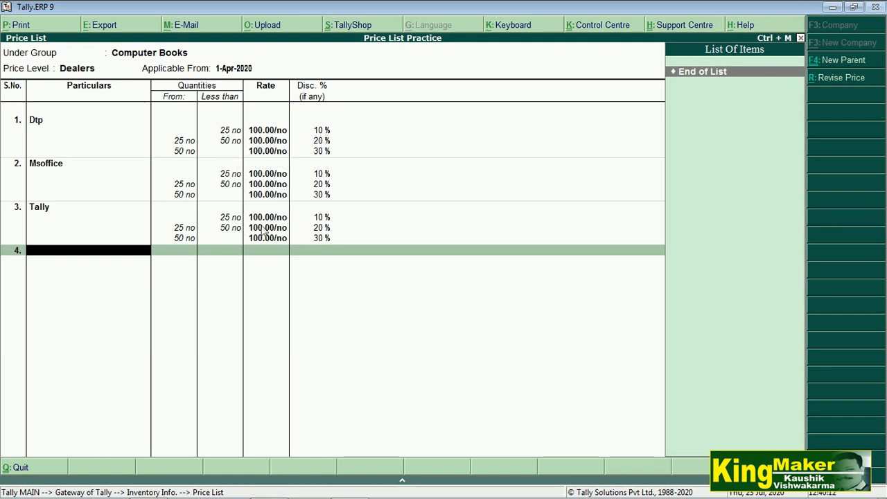
key(Return)
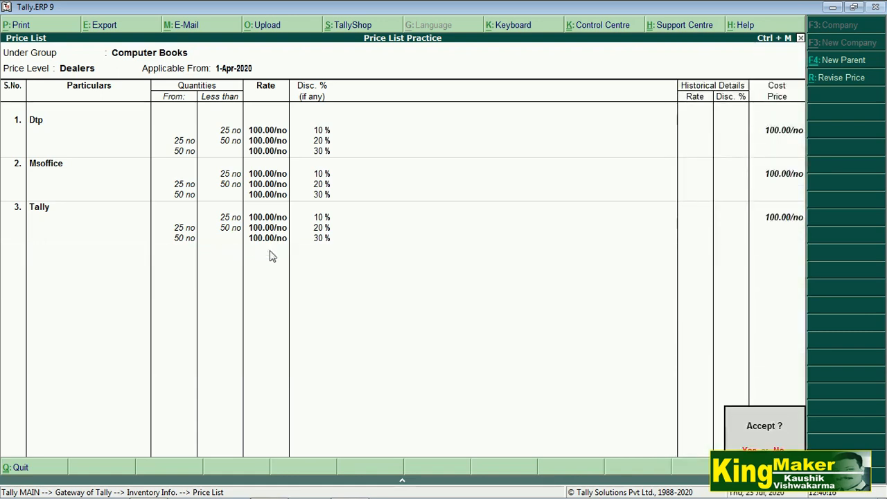
key(Return)
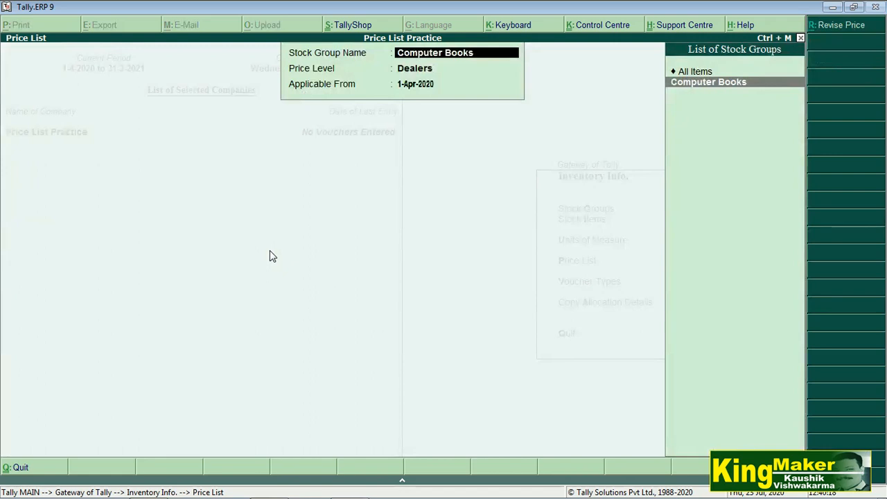
Open the price list for stock group Computer Books at price level Student, applicable from 1-Apr-2020
key(Return)
key(Down)
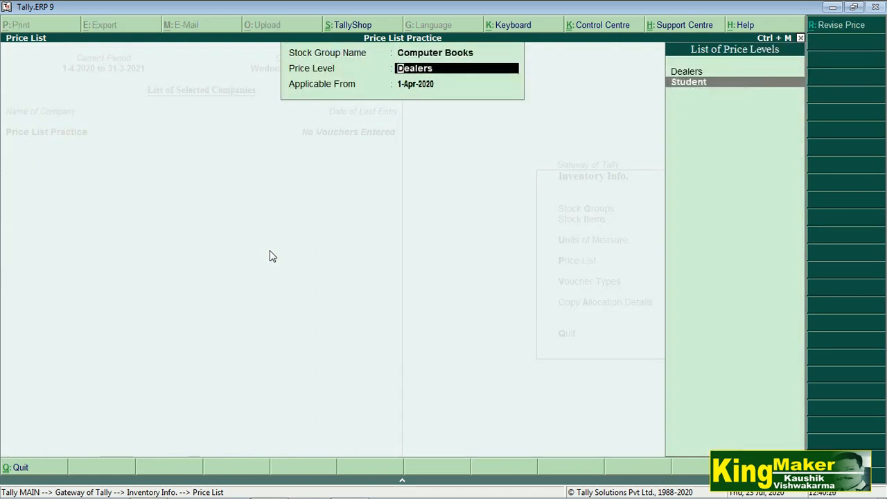
key(Return)
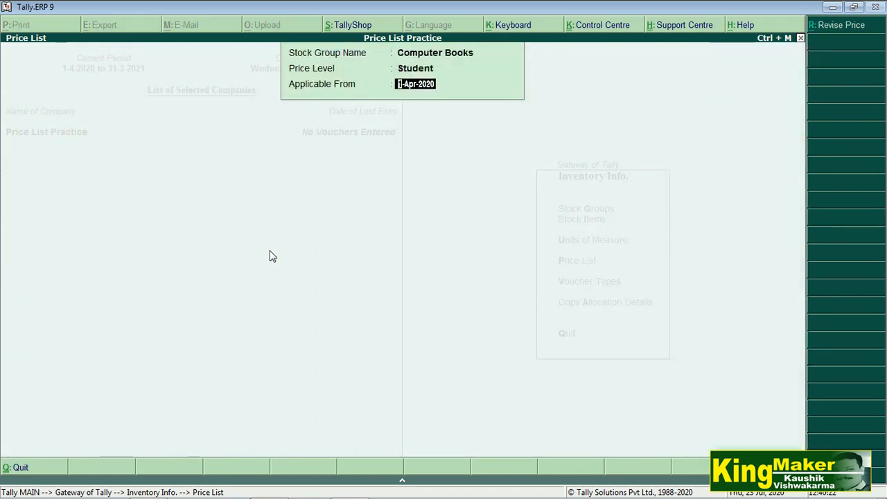
key(Return)
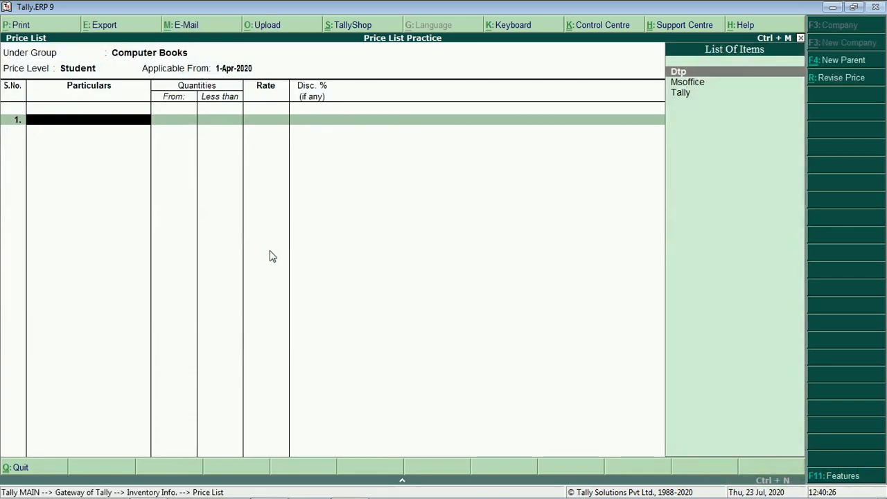
Add the Dtp item to the Student price list with quantities less than 5 no at rate 100 and 5% discount
key(Return)
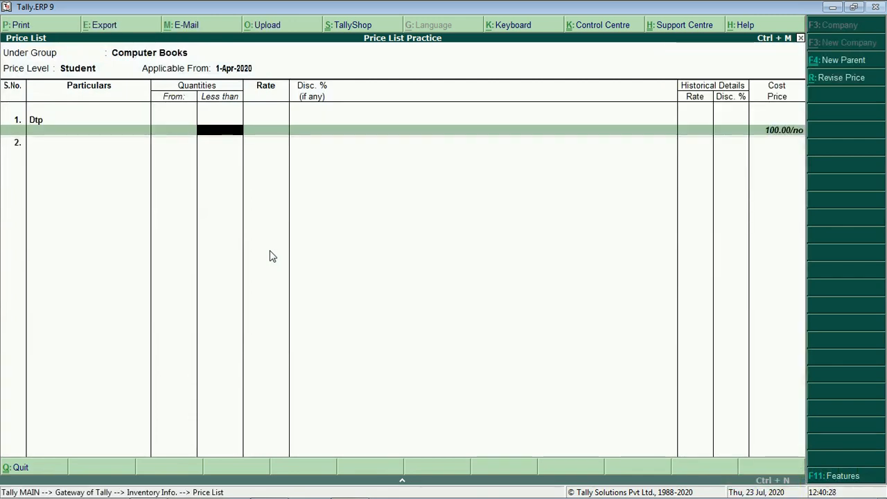
text(5)
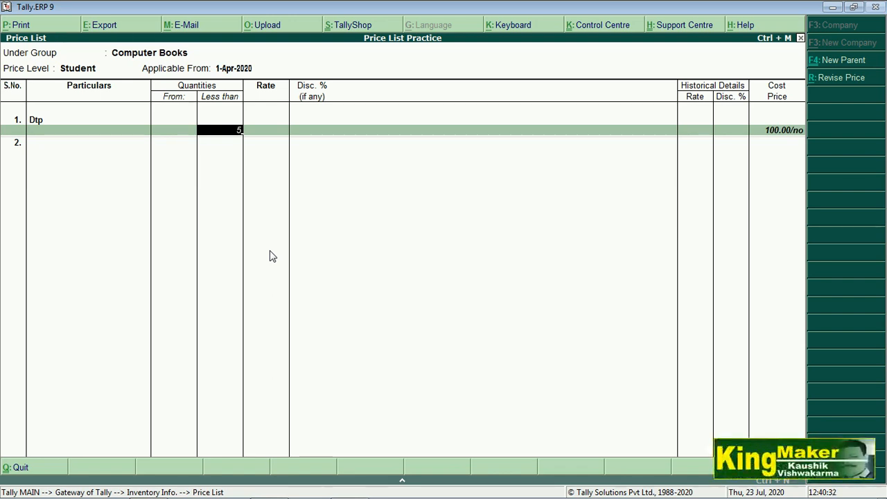
key(Return)
text(100)
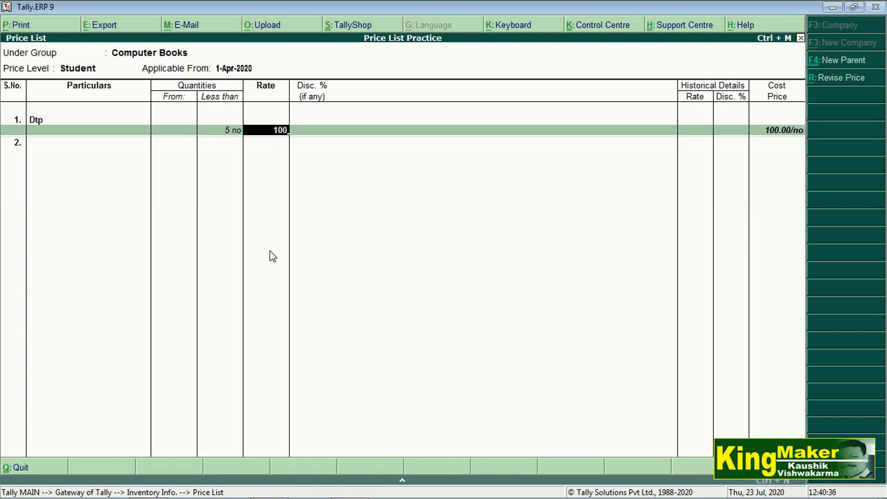
key(Return)
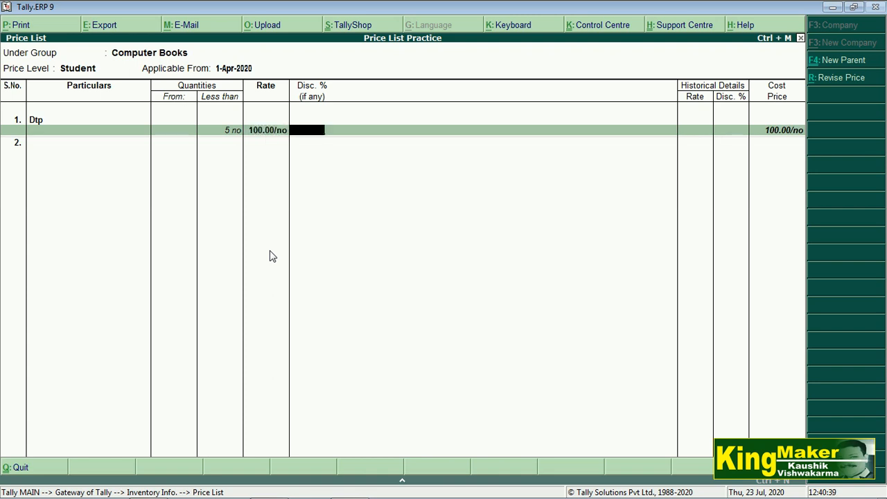
text(5)
key(Return)
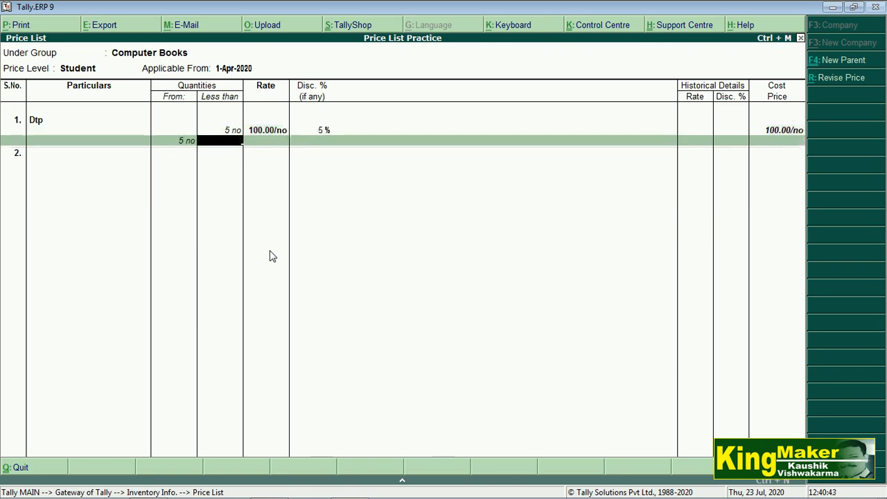
Add a tier for the Dtp item from 5 to less than 10 no at rate 100 with 8% discount
text(10)
key(Return)
text(100)
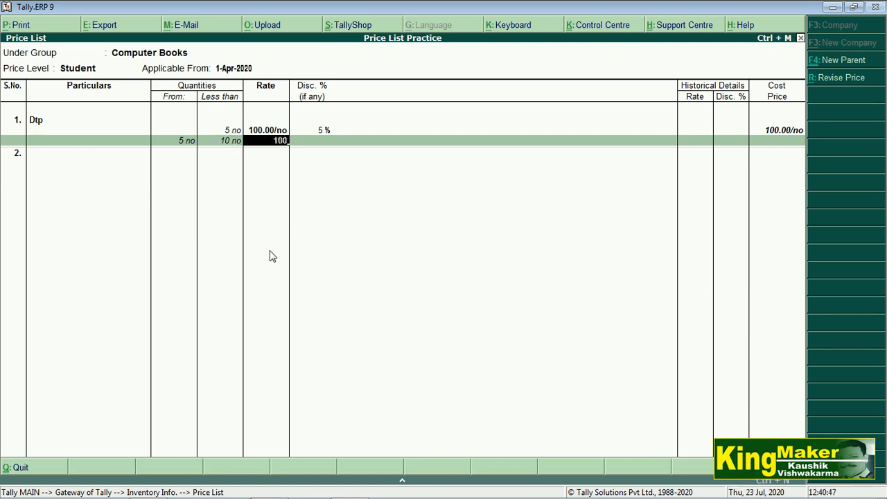
key(Return)
text(8)
key(Return)
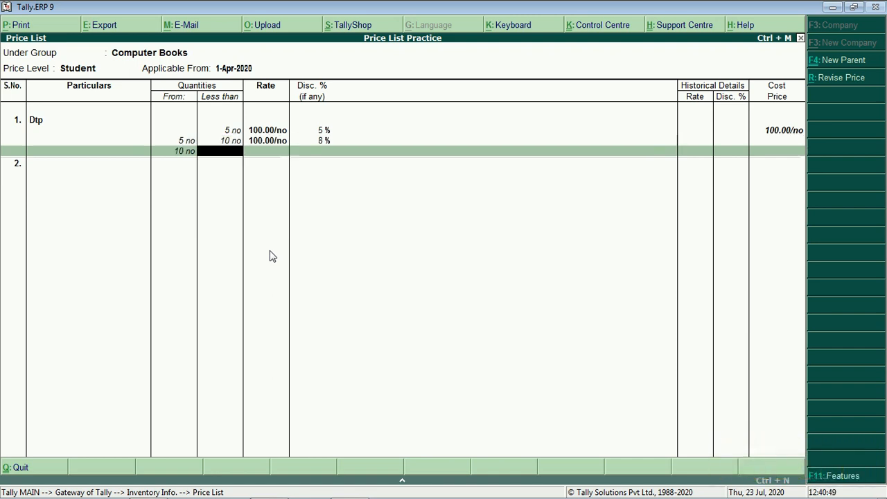
Add an open-ended tier for the Dtp item from 10 no at rate 100 with 10% discount
key(Return)
text(10)
text(0)
key(Return)
text(10)
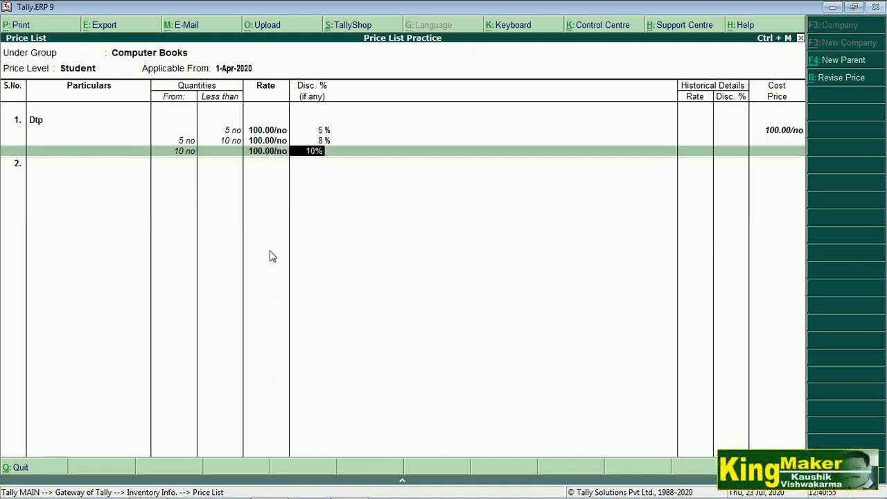
key(Return)
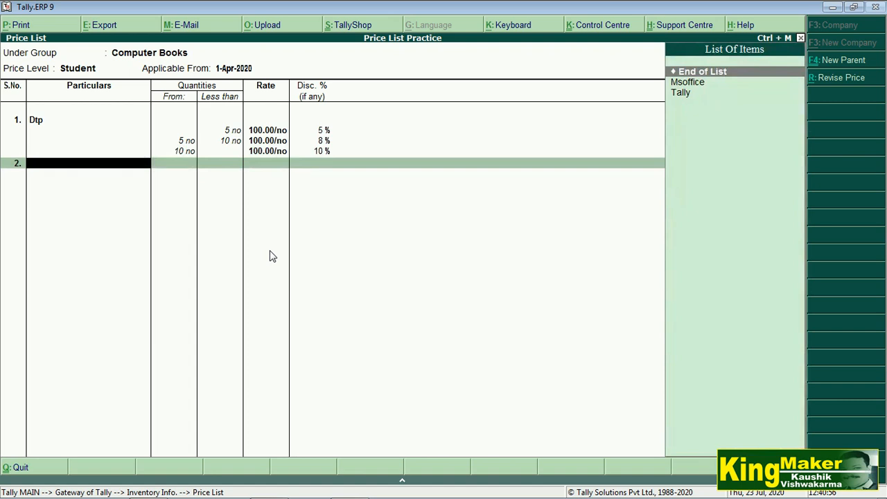
Add the Msoffice item to the Student price list with quantities less than 5 no at rate 100 and 5% discount
key(Down)
key(Return)
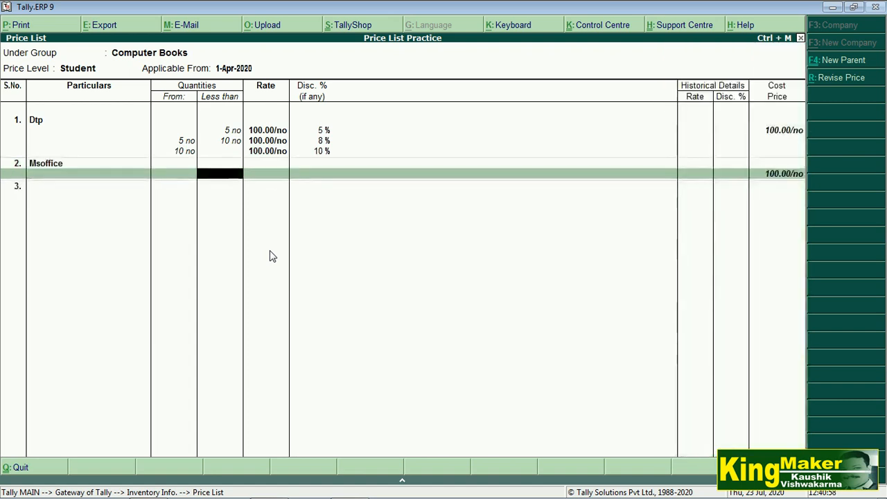
text(5)
key(Return)
text(100)
key(Return)
text(5)
key(Return)
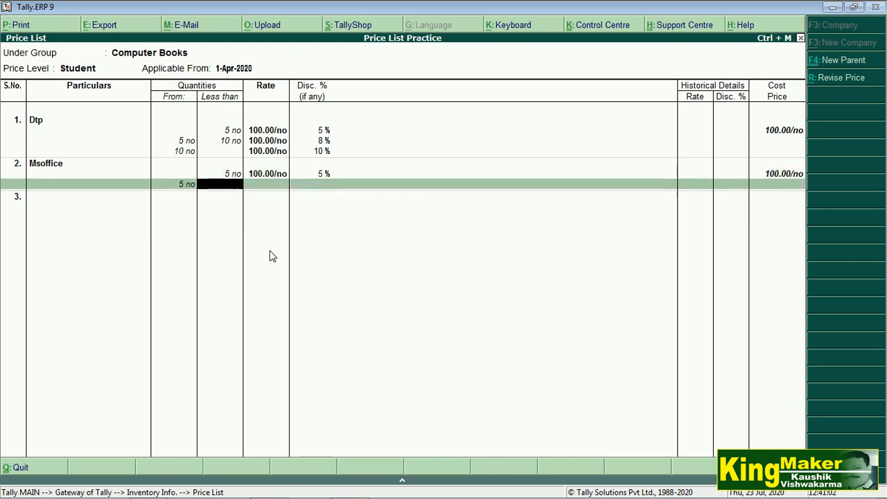
Add a tier for the Msoffice item from 5 to less than 10 no at rate 100 with 8% discount
text(10)
key(Return)
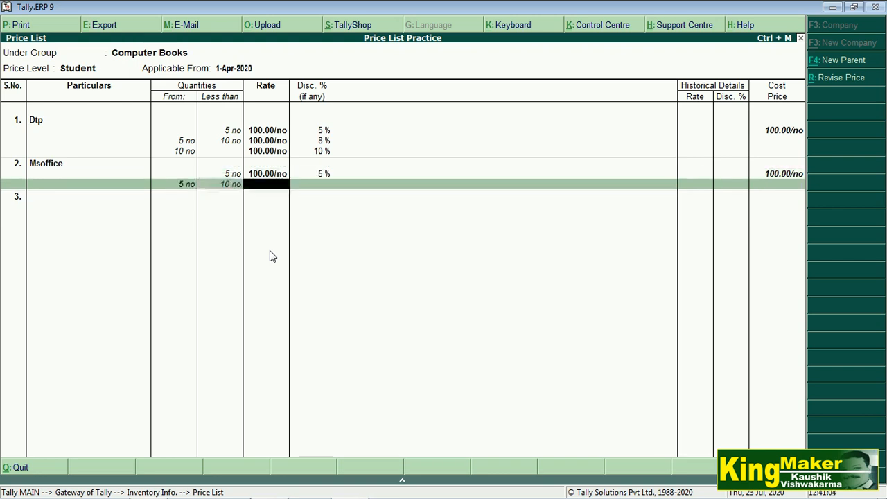
text(100)
key(Return)
text(8)
key(Return)
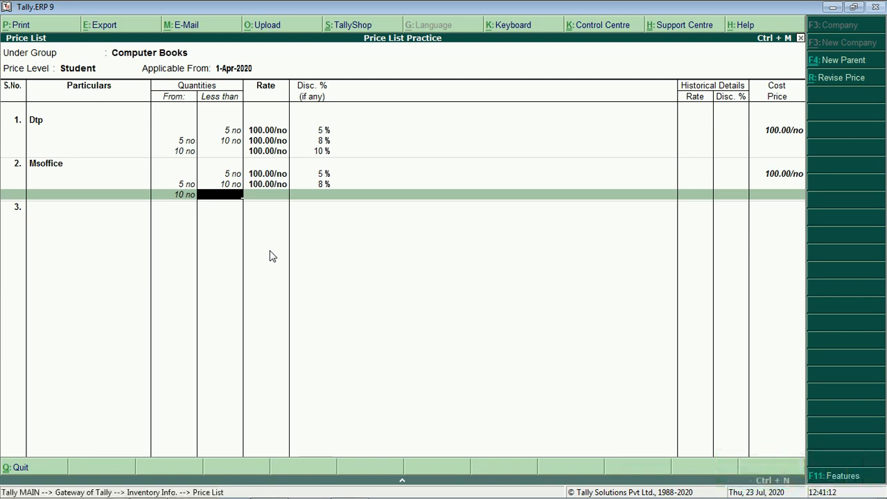
Add an open-ended tier for the Msoffice item from 10 no at rate 100 with 10% discount
key(Return)
text(100)
key(Return)
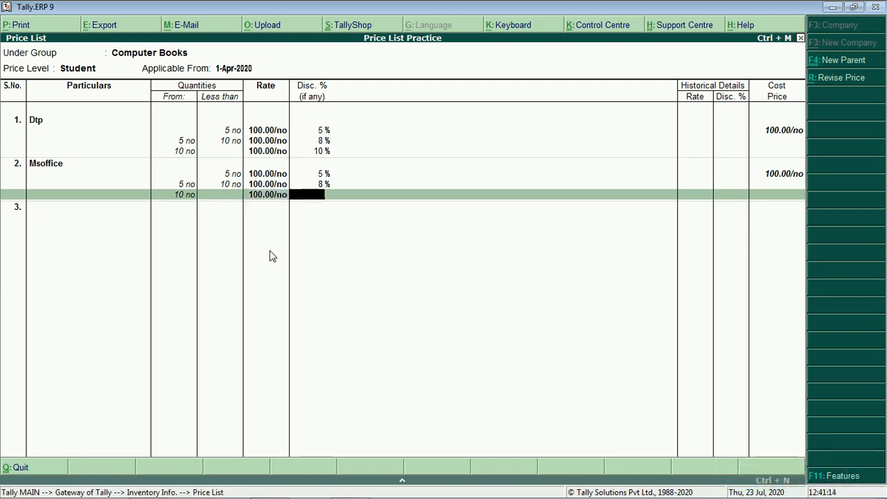
text(10)
key(Return)
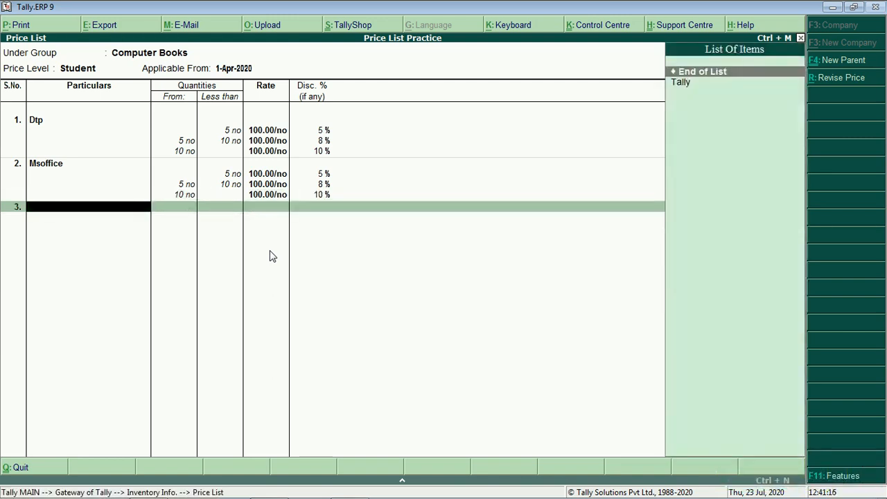
Add the Tally item to the Student price list with quantities less than 5 no at rate 100 and 5% discount
key(Down)
key(Return)
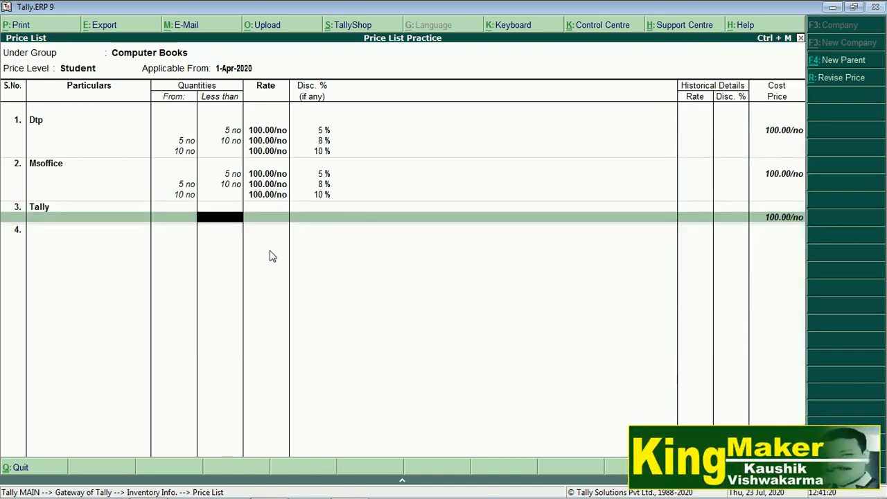
text(5 no)
key(Return)
text(100)
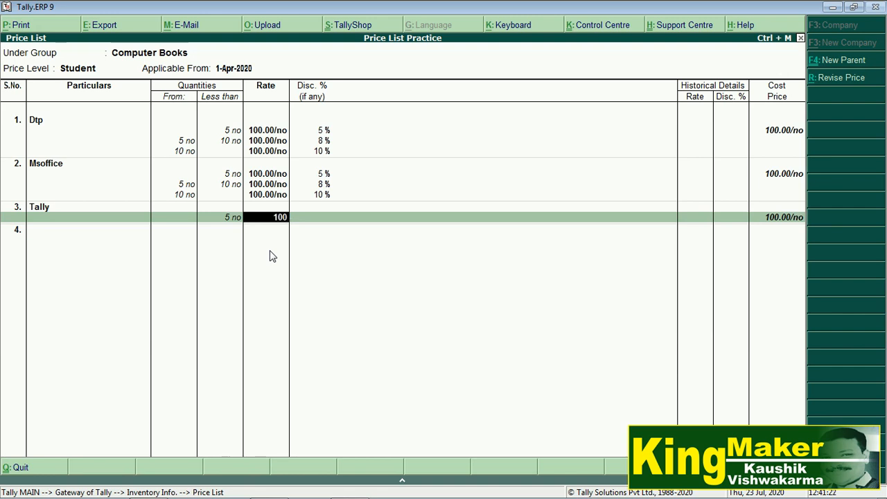
key(Return)
text(5)
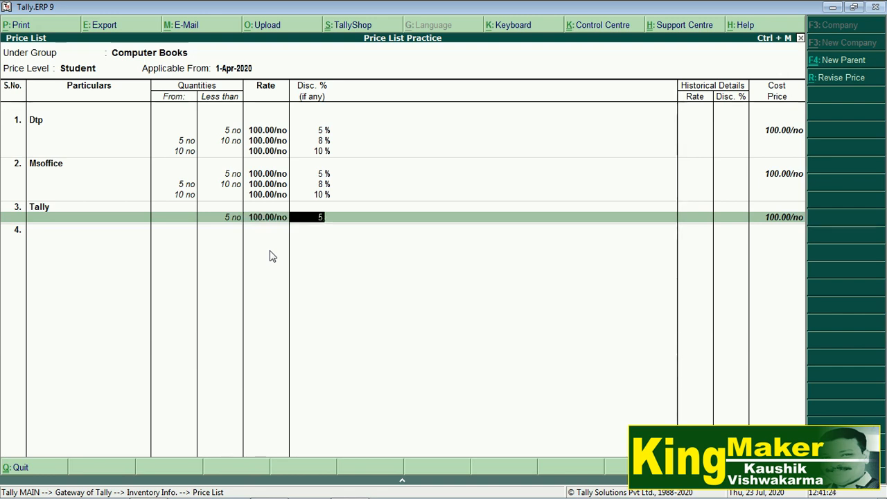
key(Return)
Add a tier for the Tally item from 5 to less than 10 no at rate 100 with 8% discount
text(10)
key(Return)
text(100)
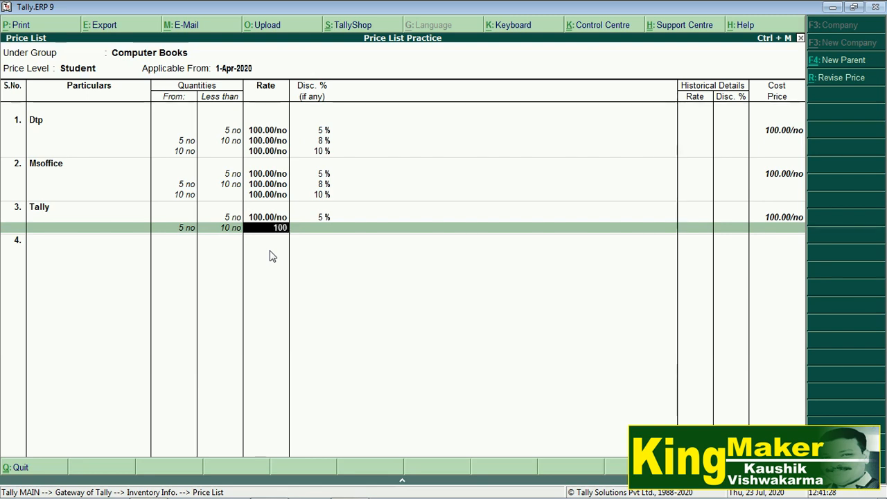
key(Return)
text(8)
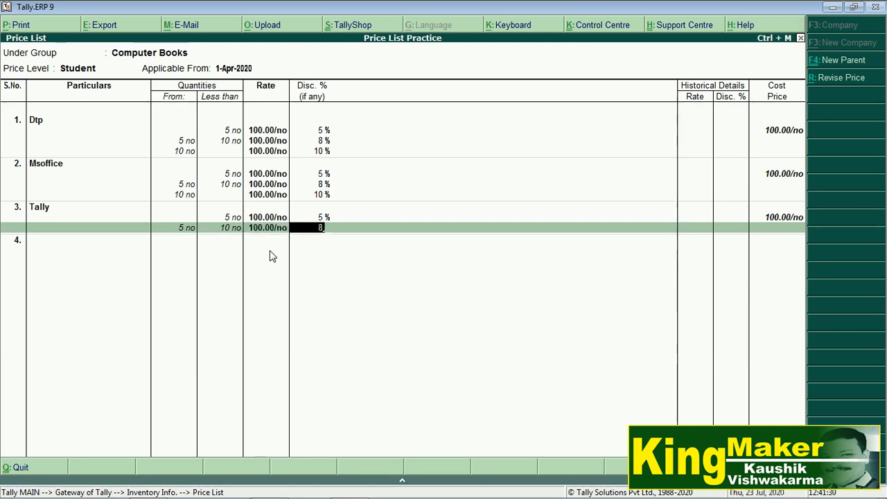
key(Return)
Add an open-ended Tally tier from 10 no at rate 100 with 10% discount, save the Student price list and return to the Gateway of Tally
key(Return)
text(100)
key(Return)
text(1)
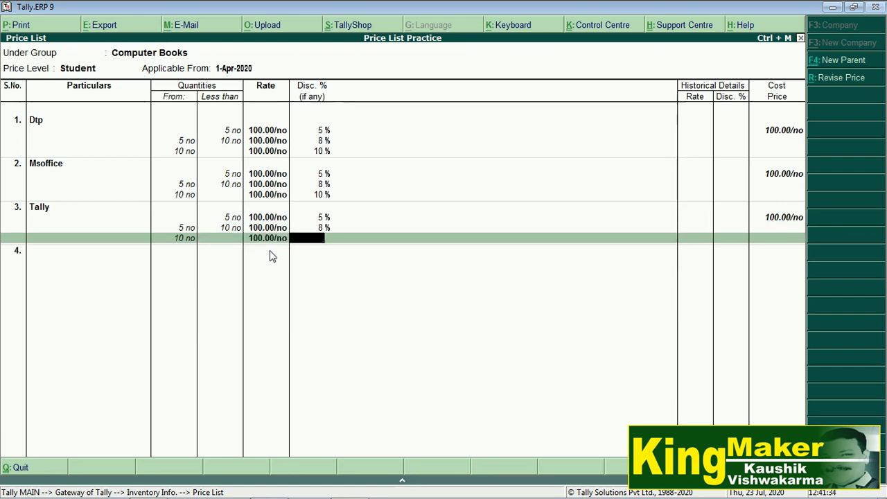
text(0)
key(Return)
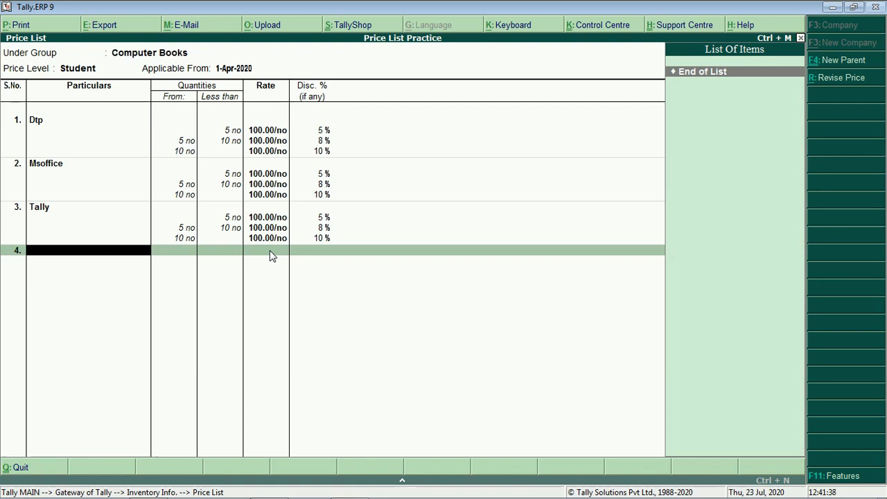
key(Return)
key(Return)
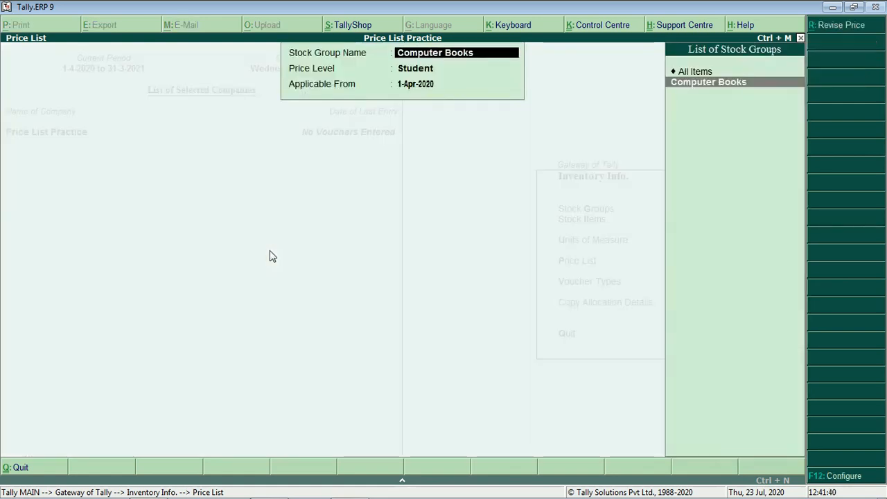
key(Escape)
key(Escape)
key(Escape)
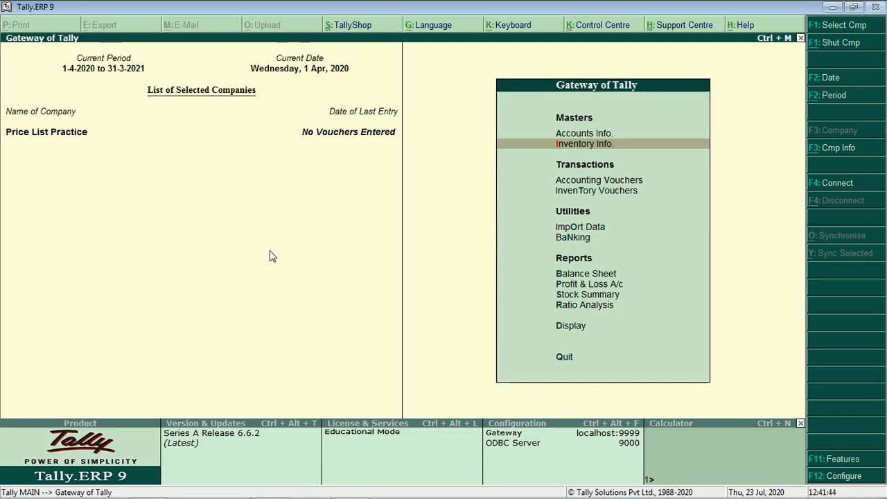
Create a single ledger named Sales A/c under Sales Accounts, with inventory values affected and ledger type Not Applicable
key(Up)
key(Return)
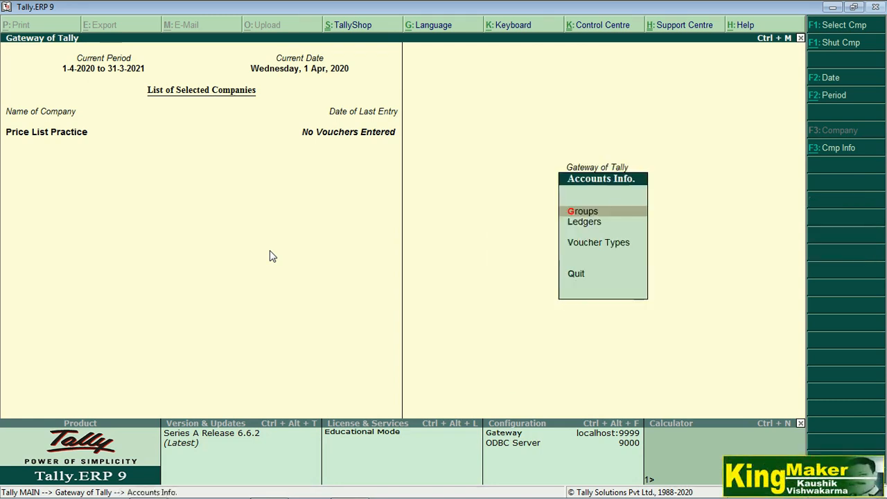
key(Down)
key(Return)
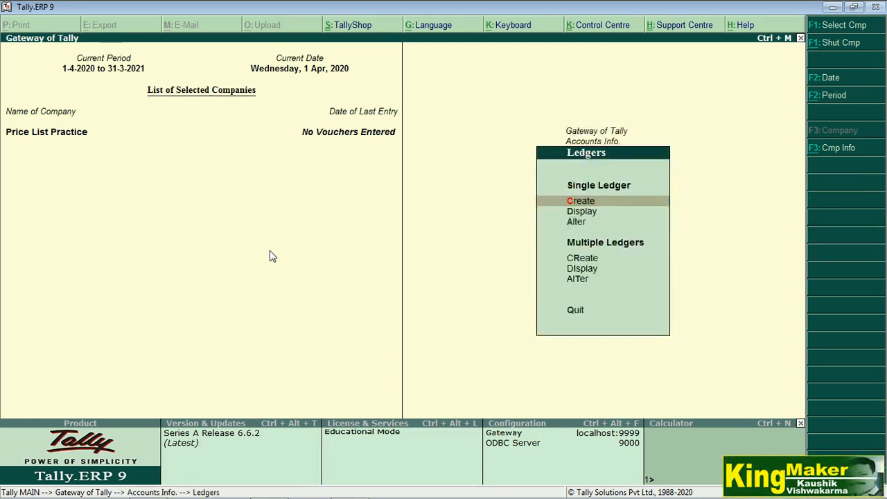
key(Return)
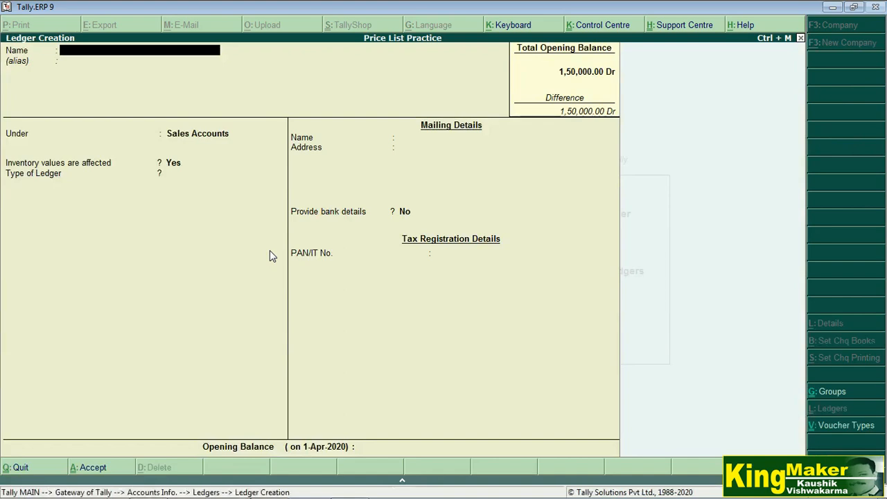
text(Sales A/c)
key(Return)
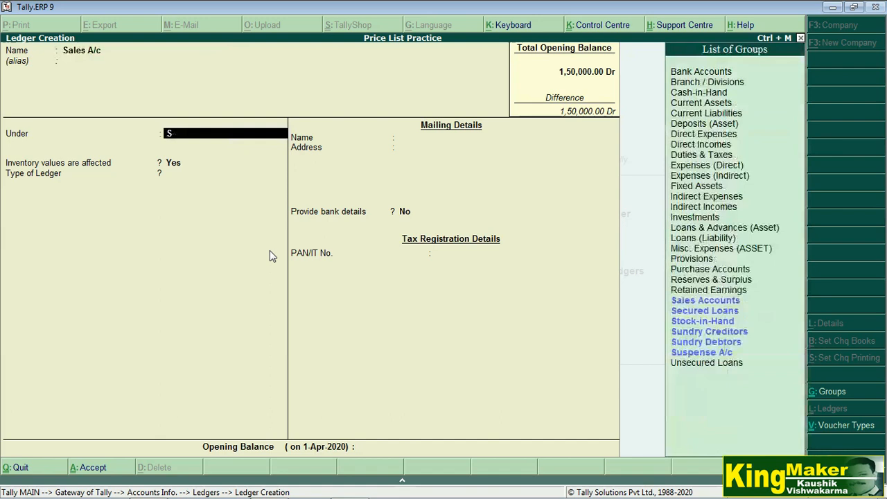
key(Return)
key(Return)
key(Return)
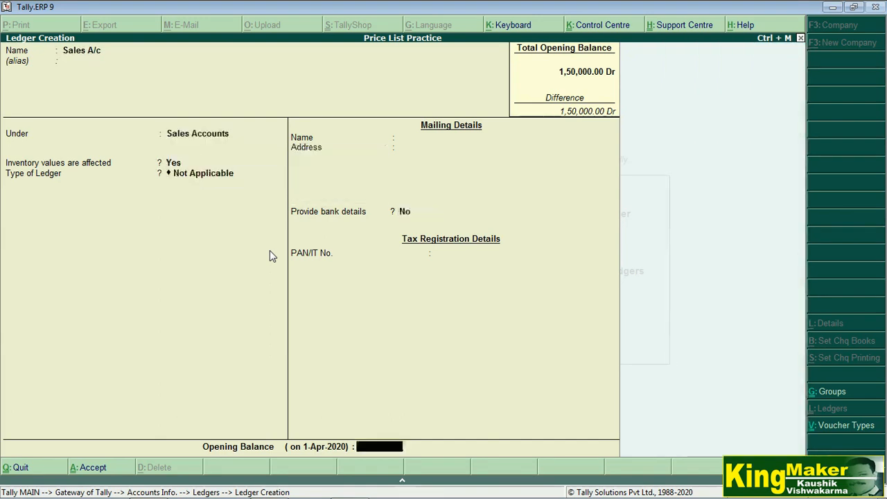
key(Return)
key(Return)
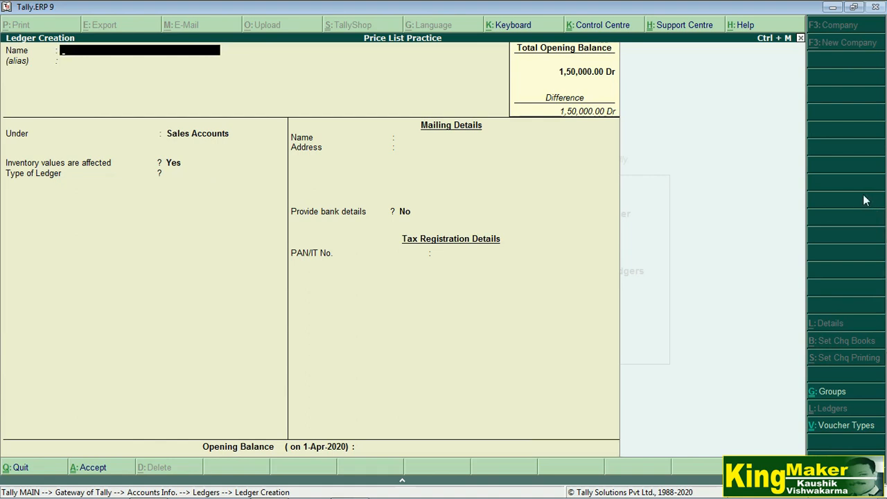
Name the new ledger Raj Books Stores A/c and place it under Sundry Debtors
text(Raj books)
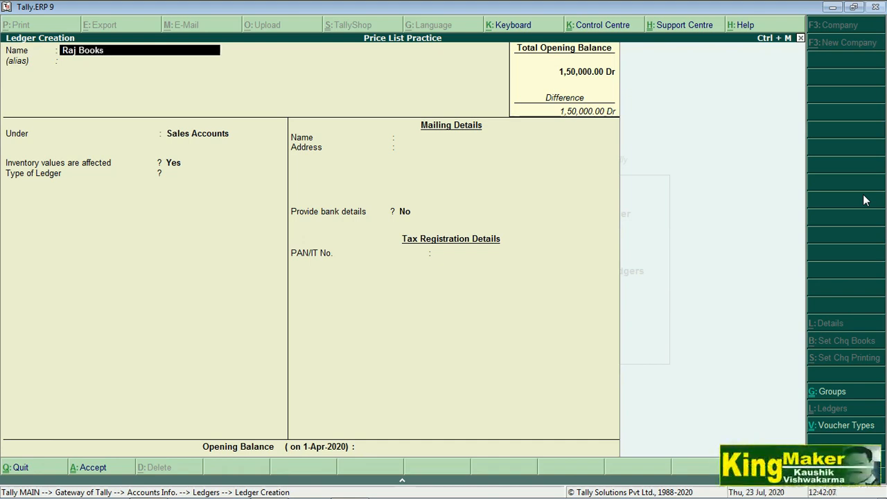
text( Stores a/c)
key(Return)
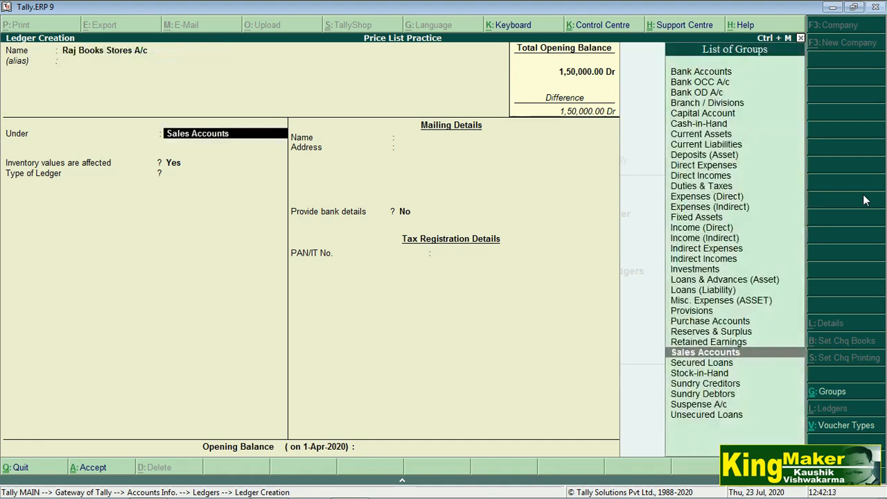
key(Down)
key(Down)
key(Down)
key(Down)
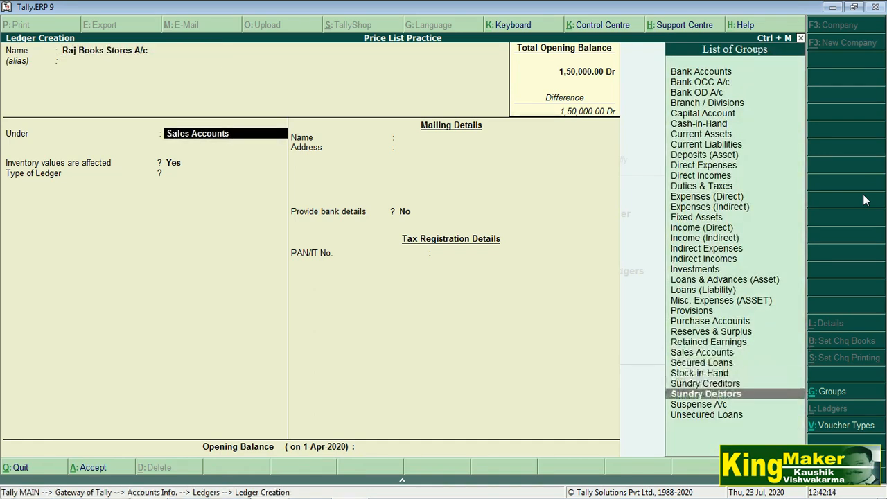
key(Return)
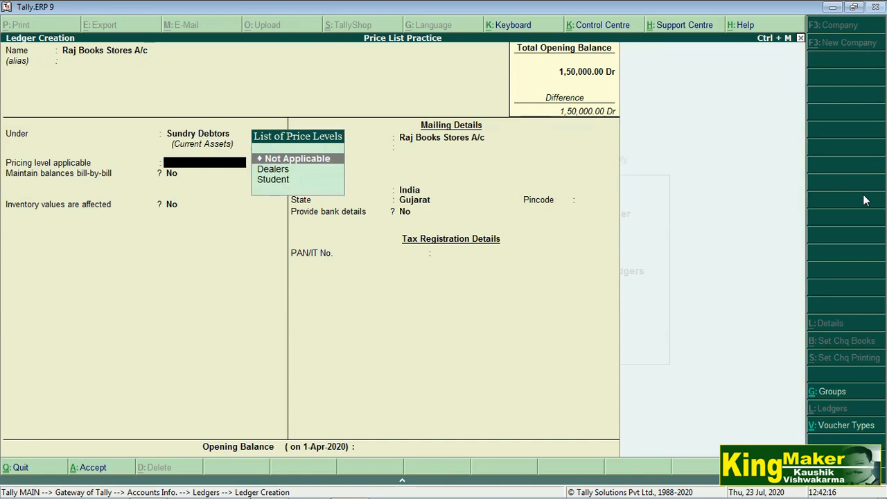
Assign the Dealers pricing level to the Raj Books Stores ledger, keep the remaining defaults and save it
key(Down)
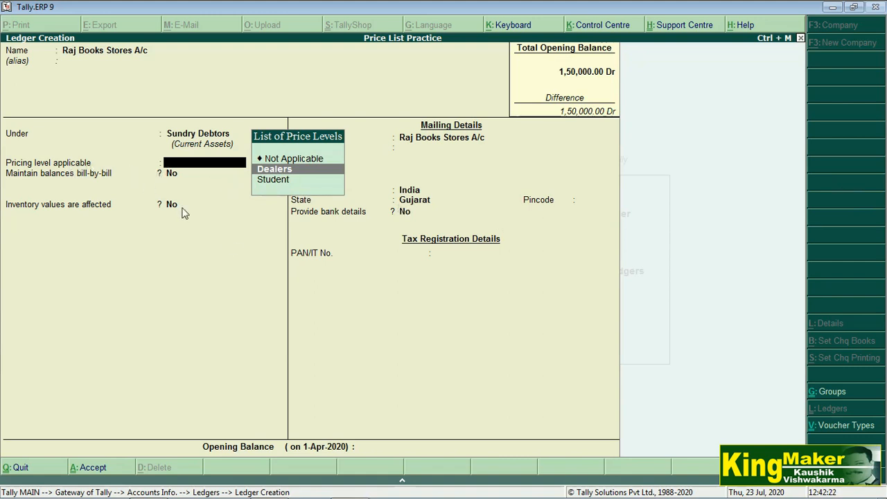
key(Return)
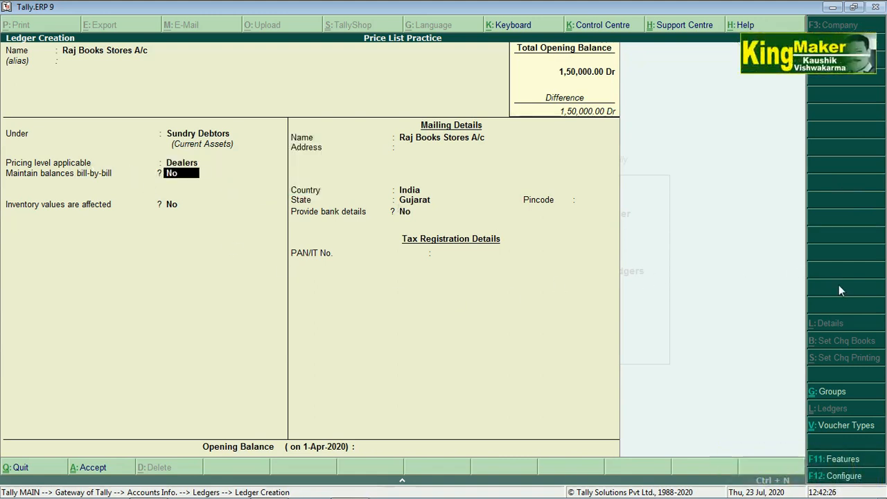
key(Return)
key(Return)
key(Return)
key(Return)
key(Return)
key(Return)
key(Return)
key(Return)
key(Return)
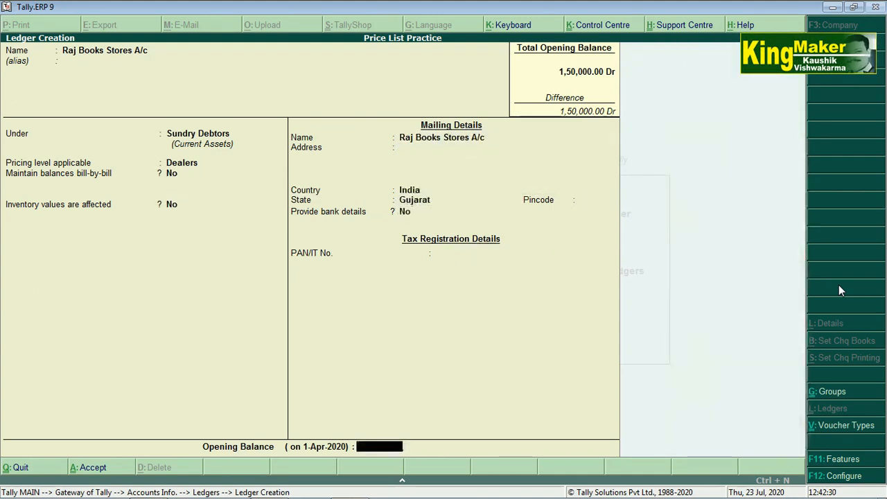
key(Return)
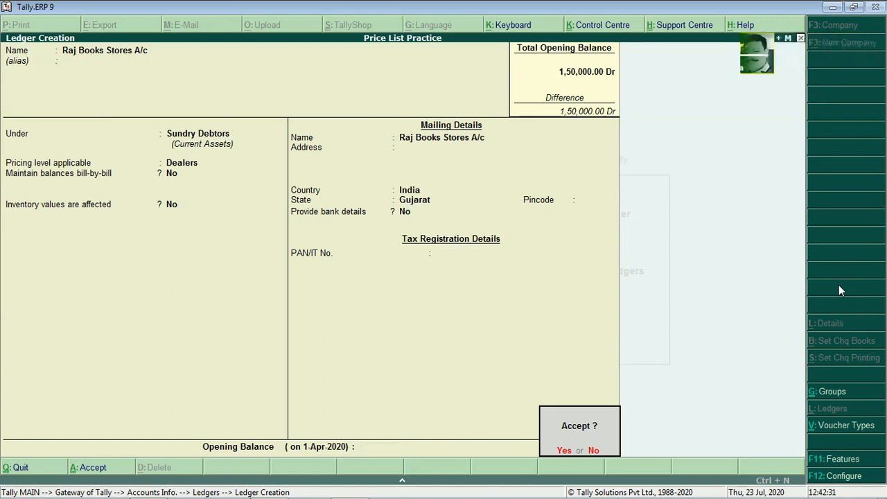
key(Return)
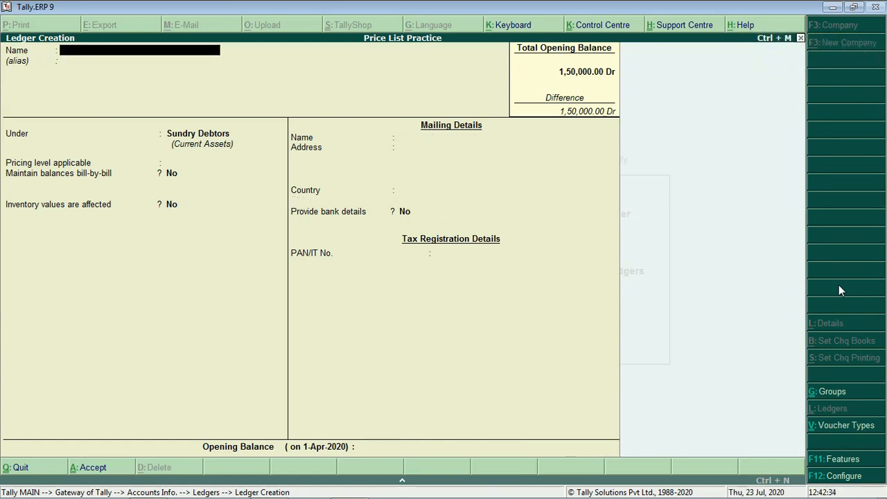
Enter the student customer's name followed by A/c as a new ledger name and keep it under Sundry Debtors
text(Kavya)
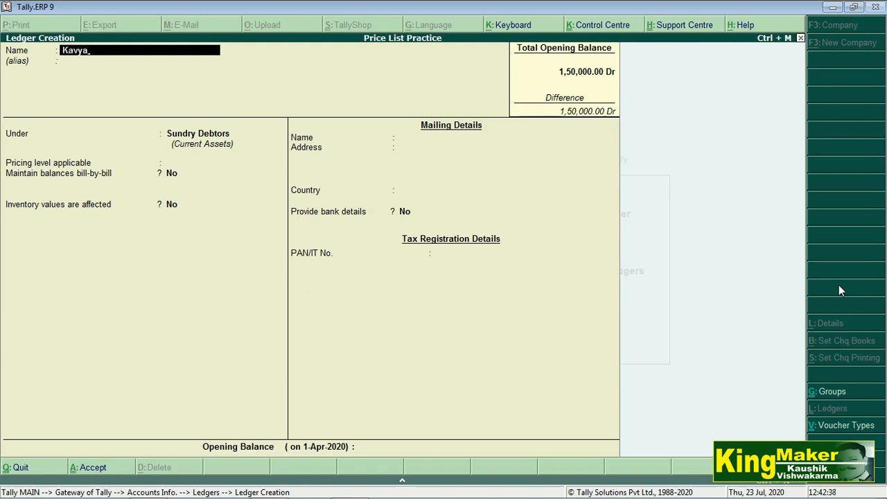
text( A/c)
key(Return)
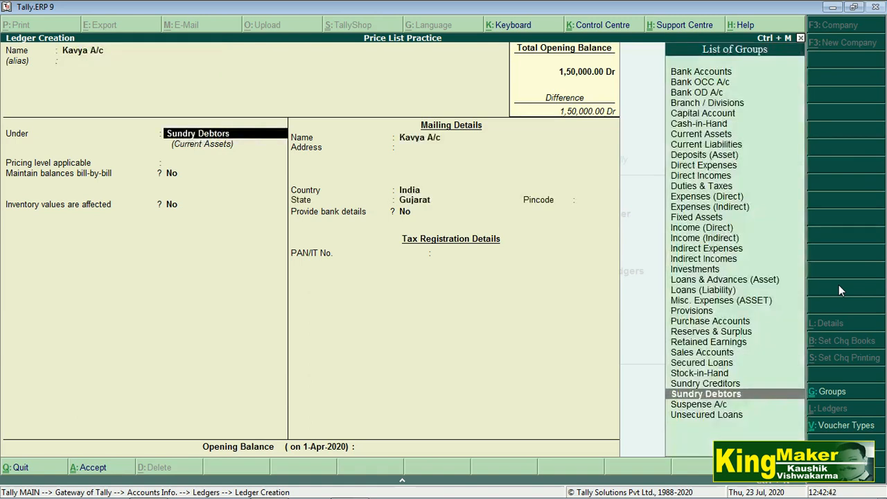
key(Return)
Assign the Student pricing level to the customer's ledger, keep the remaining defaults and save it
key(Down)
key(Down)
key(Return)
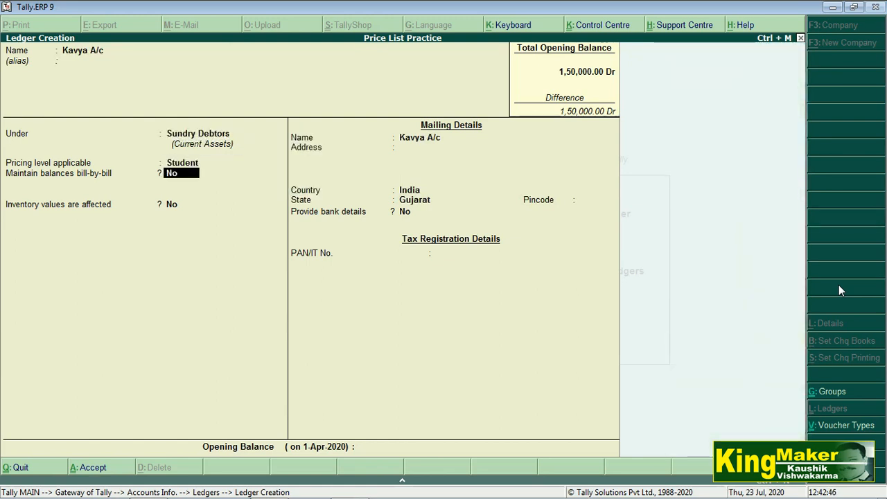
key(Return)
key(Return)
key(Return)
key(Return)
key(Return)
key(Return)
key(Return)
key(Return)
key(Return)
key(Return)
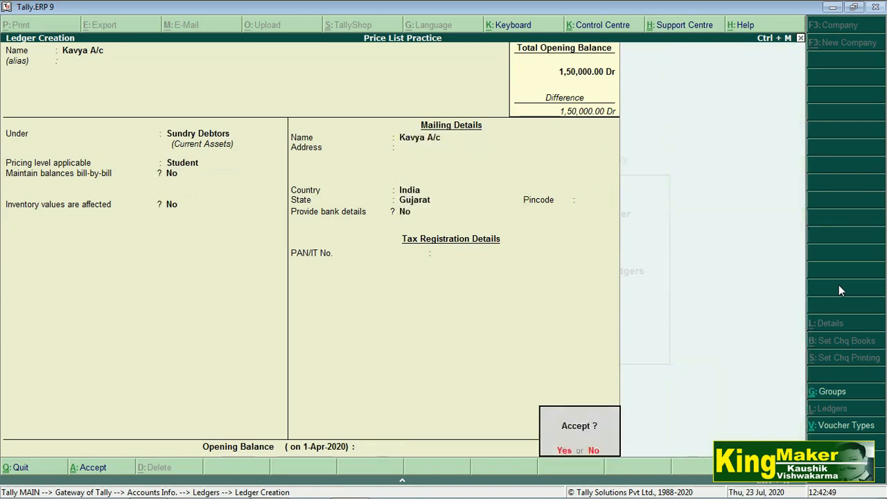
key(Return)
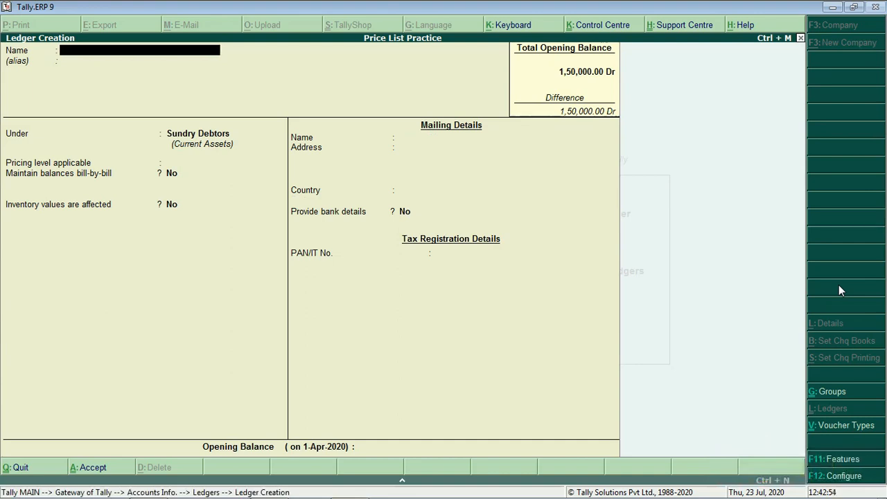
Leave ledger creation and start a new sales voucher with the reference number left blank
key(Escape)
key(Escape)
key(Down)
key(Down)
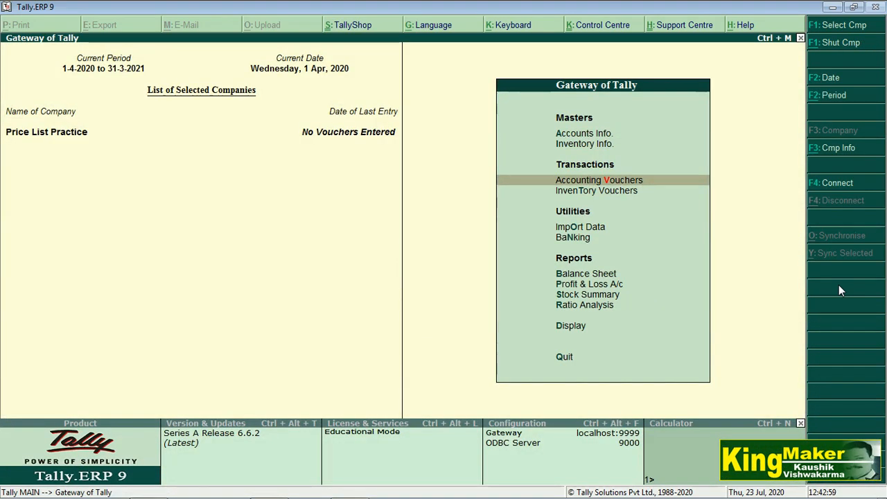
key(Return)
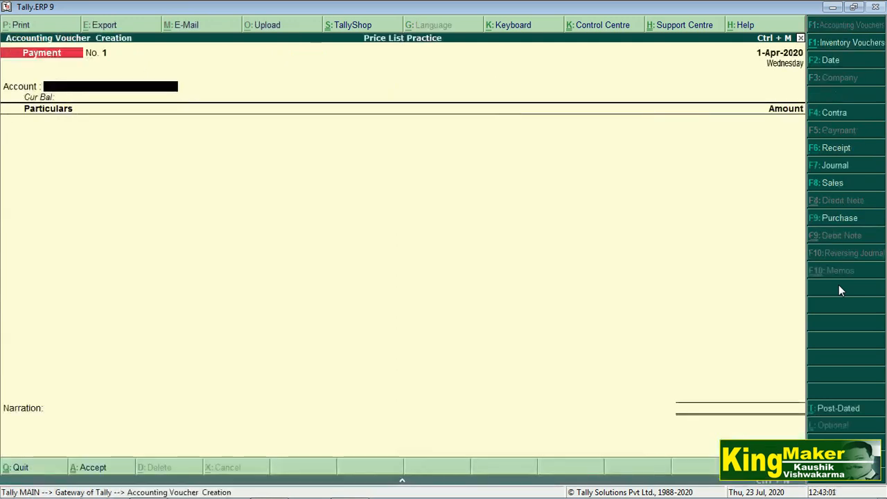
key(F8)
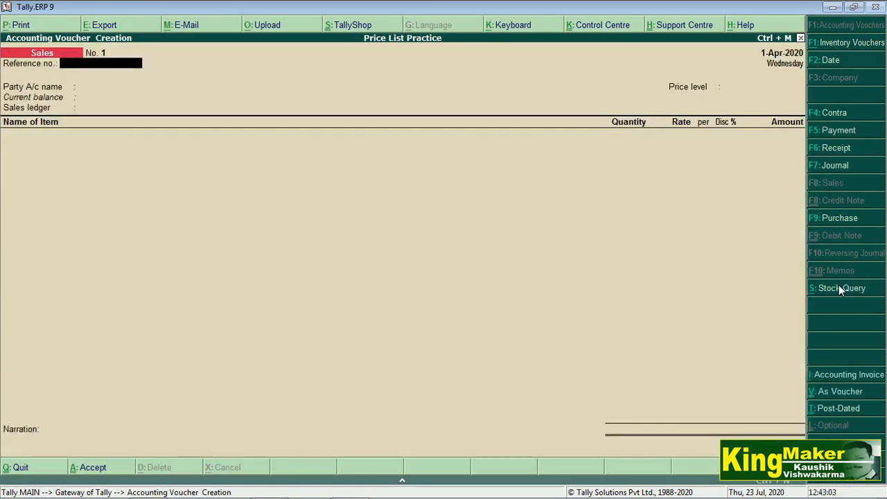
key(Return)
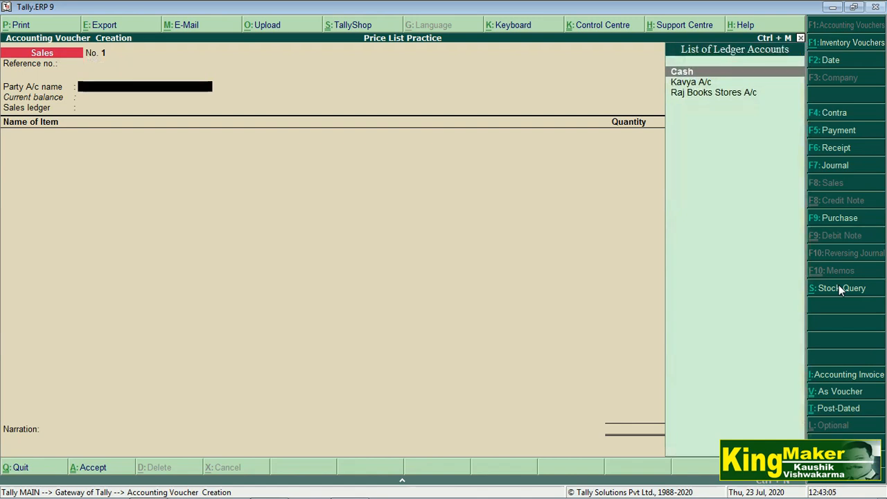
Select the student customer's ledger as the party account and accept the despatch, order and buyer details without changes
key(Down)
key(Down)
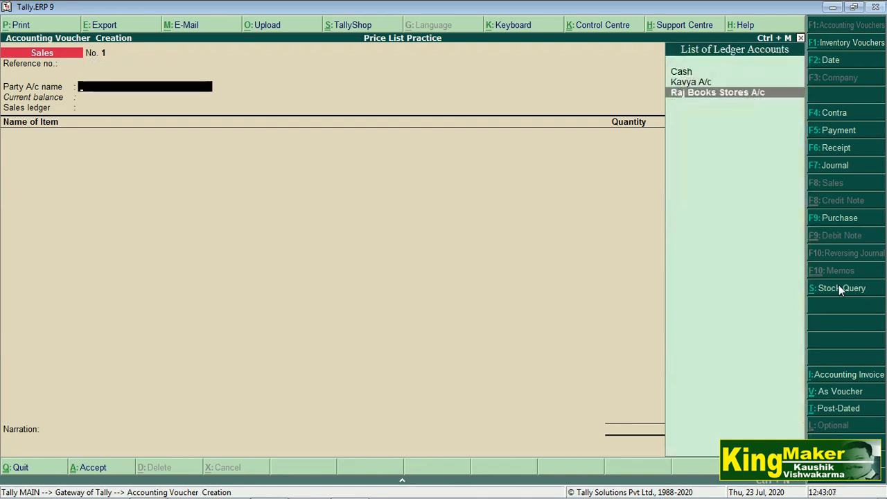
key(Up)
key(Return)
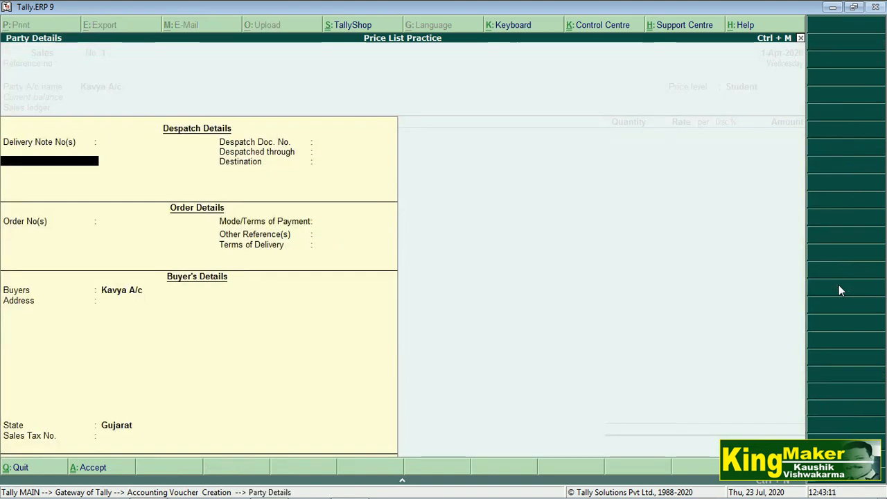
key(Return)
key(Return)
key(Return)
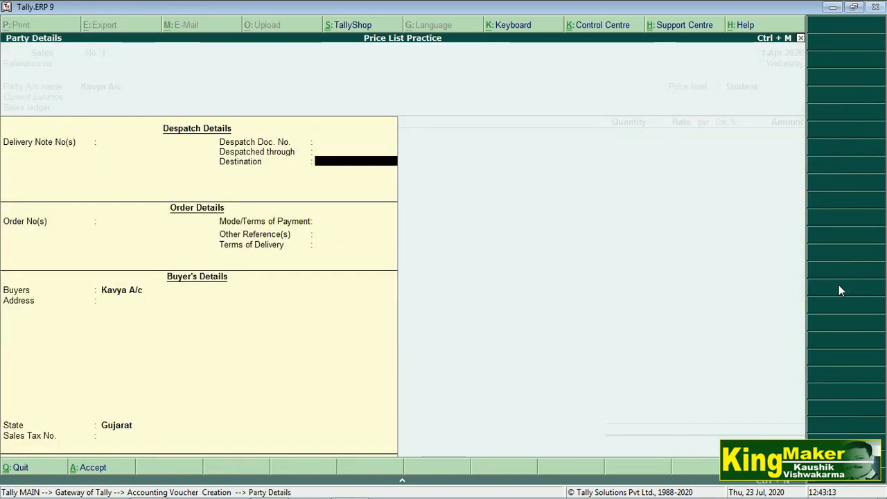
key(Return)
key(Return)
key(Return)
key(Return)
key(Return)
key(Return)
key(Return)
key(Return)
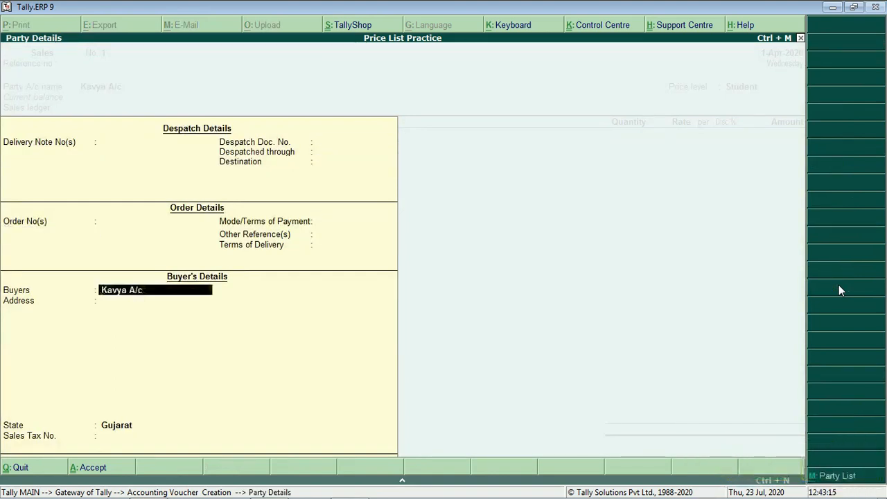
key(Return)
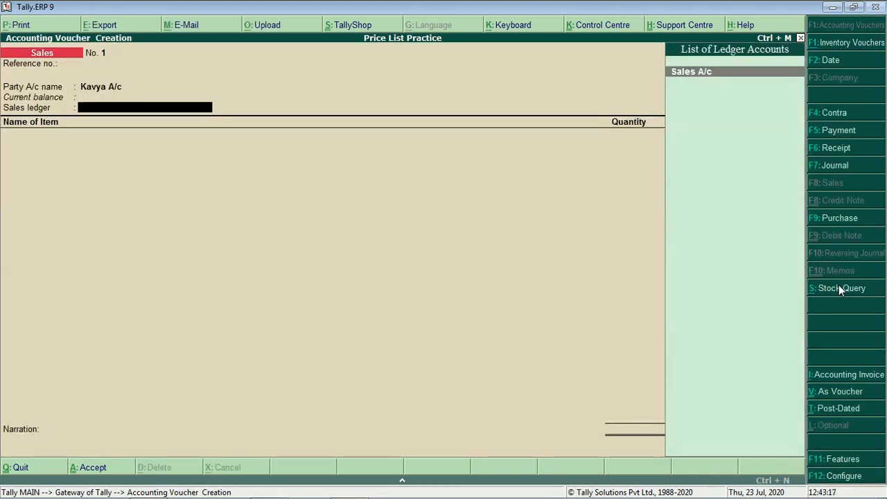
Choose Sales A/c as the sales ledger and add 2 no of Msoffice at the price-list rate and discount
key(Return)
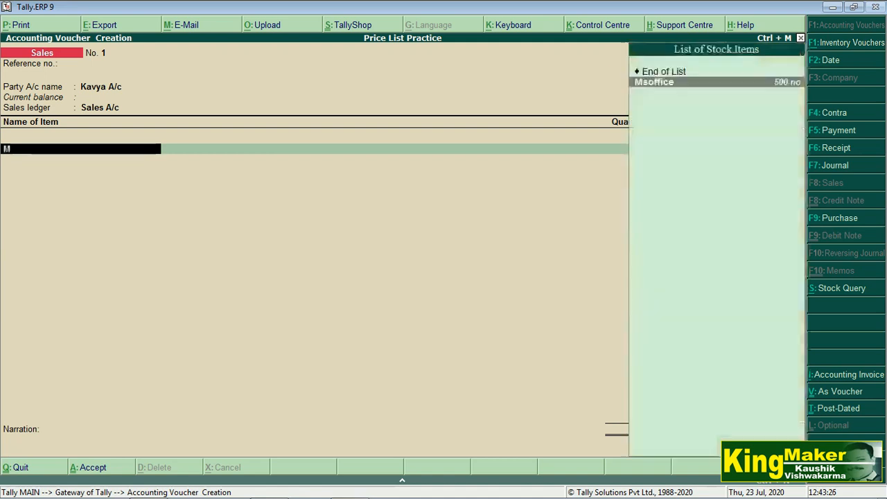
key(Return)
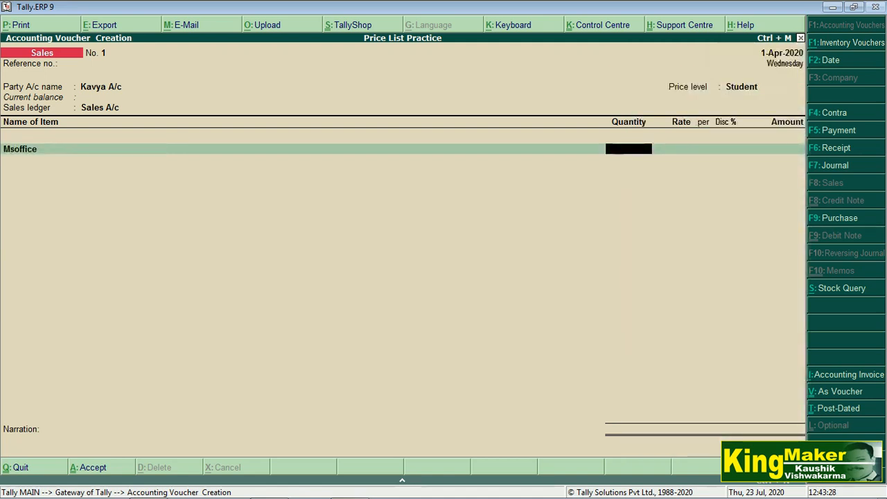
text(2)
key(Return)
key(Return)
key(Return)
key(Return)
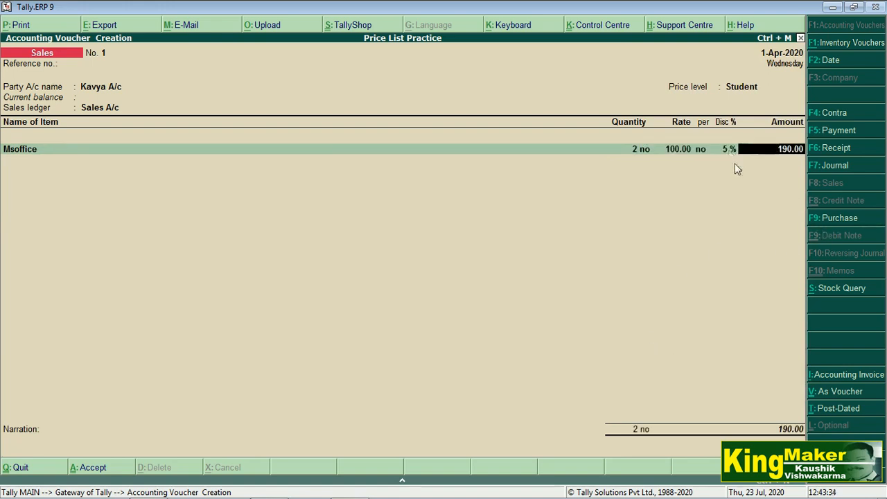
key(Return)
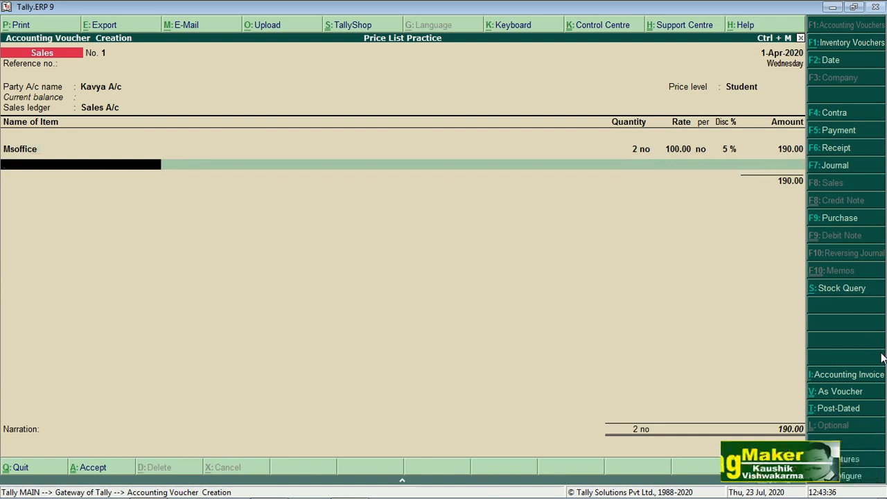
Add 5 no of the Tally item to the sales voucher at the price-list rate and discount
text(t)
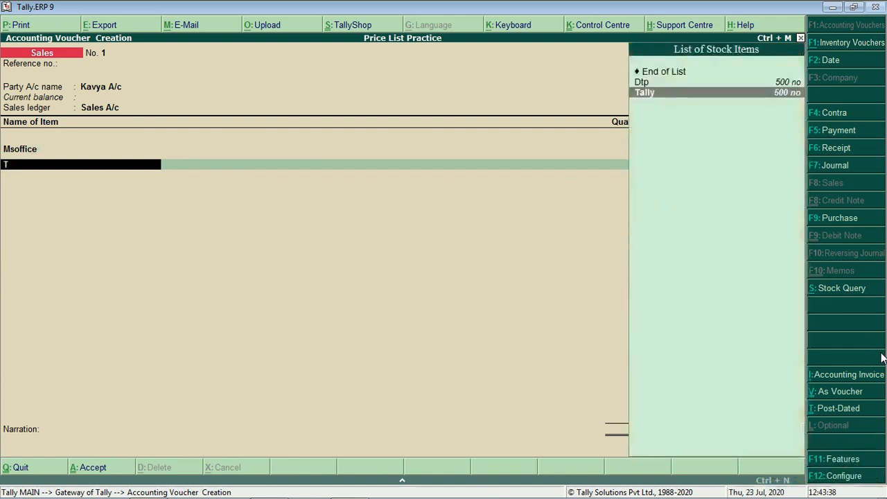
key(Return)
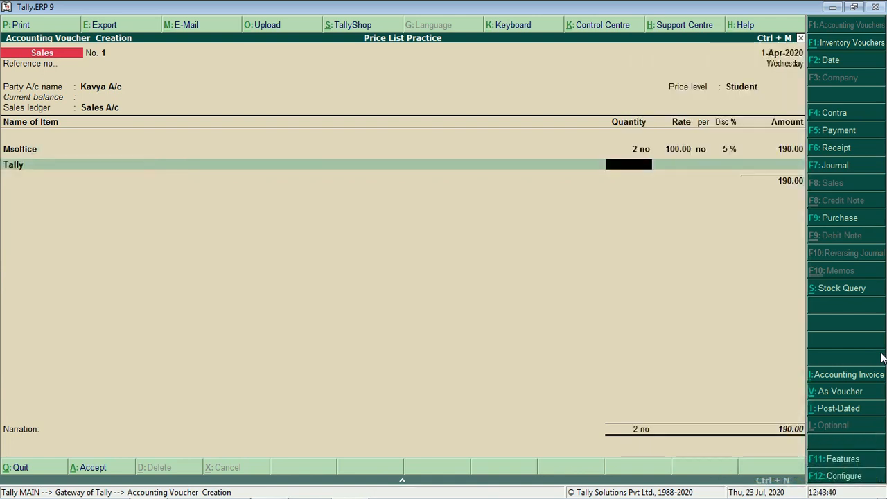
text(5)
key(Return)
key(Return)
key(Return)
key(Return)
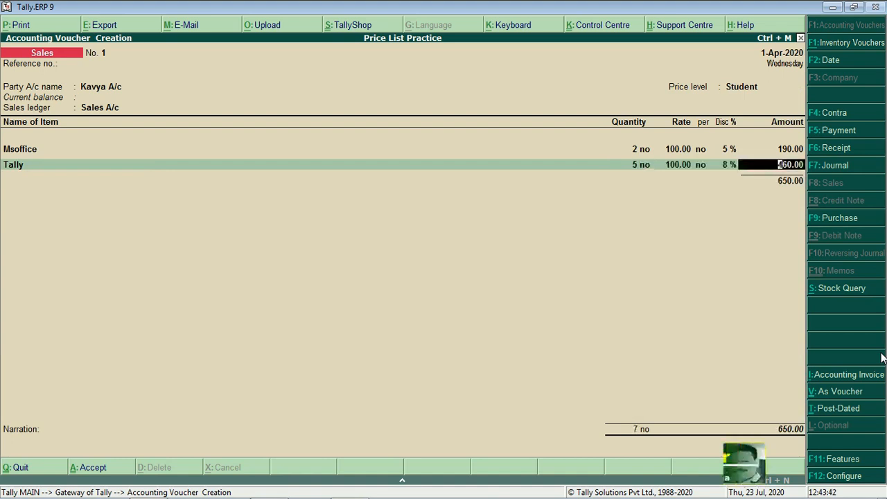
key(Return)
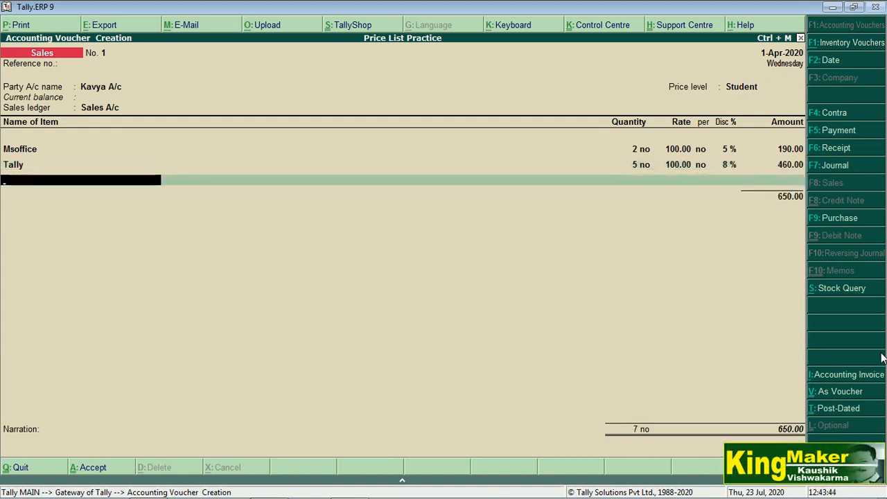
Add 10 no of Dtp to the sales voucher at the price-list rate and discount, and end the item list
text(d)
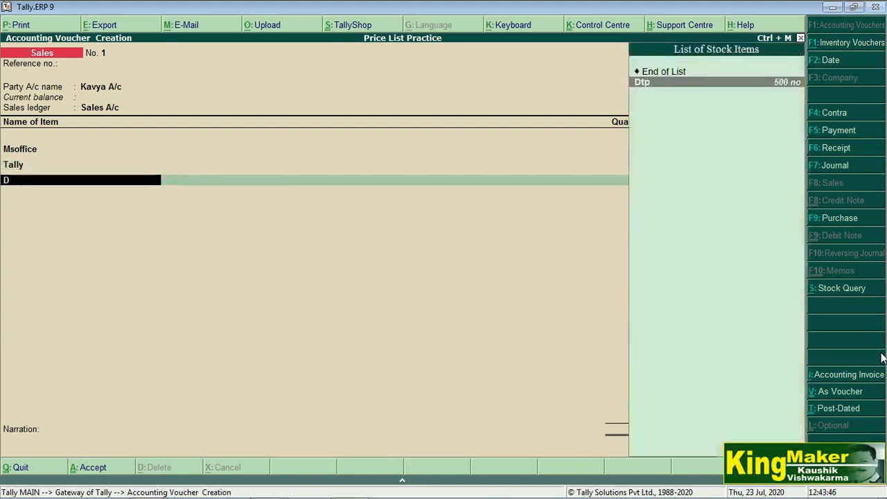
key(Return)
text(1)
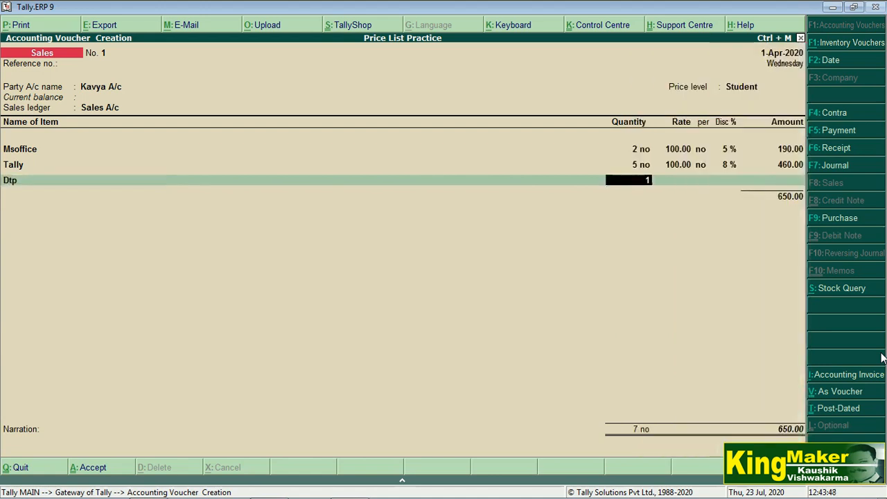
text(0)
key(Return)
key(Return)
key(Return)
key(Return)
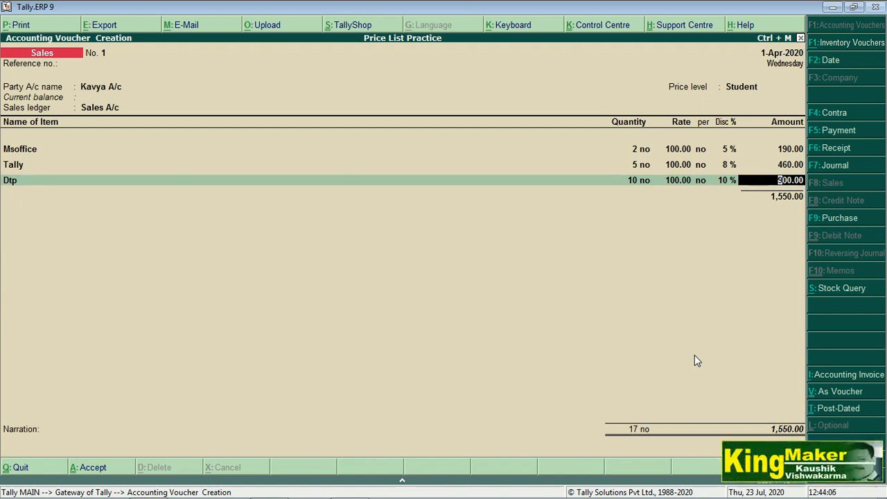
key(Return)
key(Return)
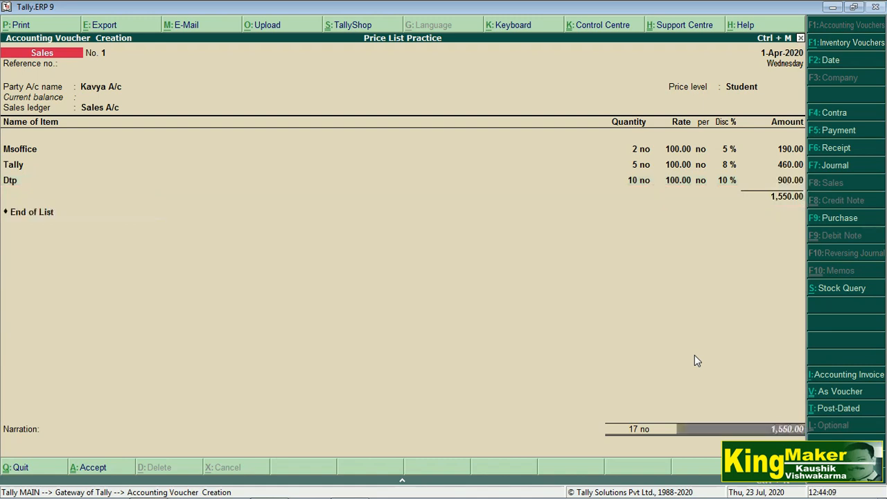
Leave the narration blank and save the student customer's sales voucher
key(Return)
key(Return)
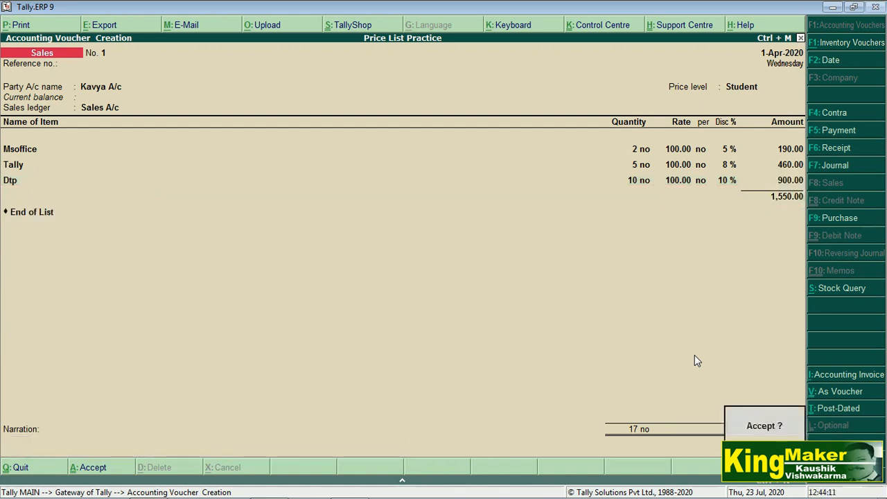
key(Return)
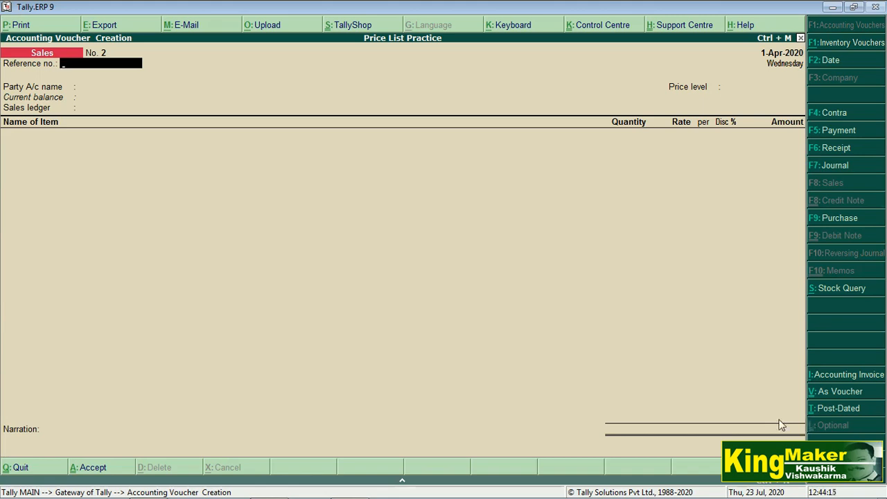
Leave the new sales voucher's reference number blank and select Raj Books Stores A/c as the party account
key(Return)
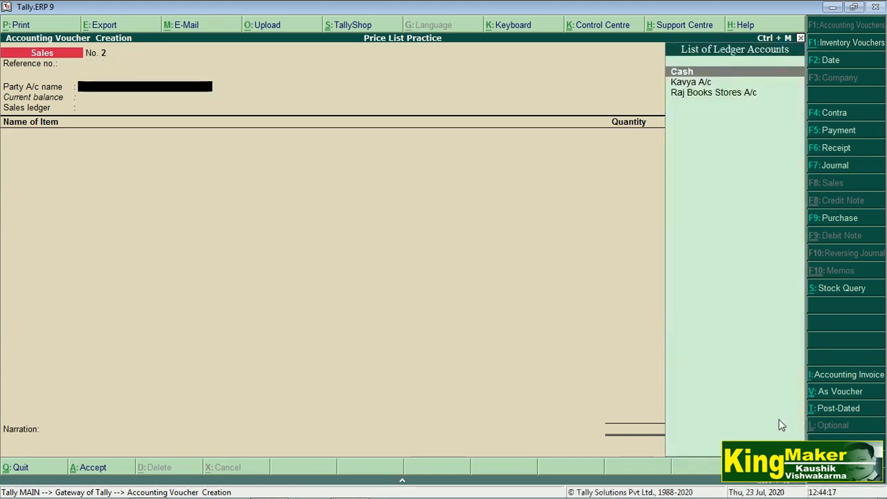
key(Down)
key(Down)
key(Return)
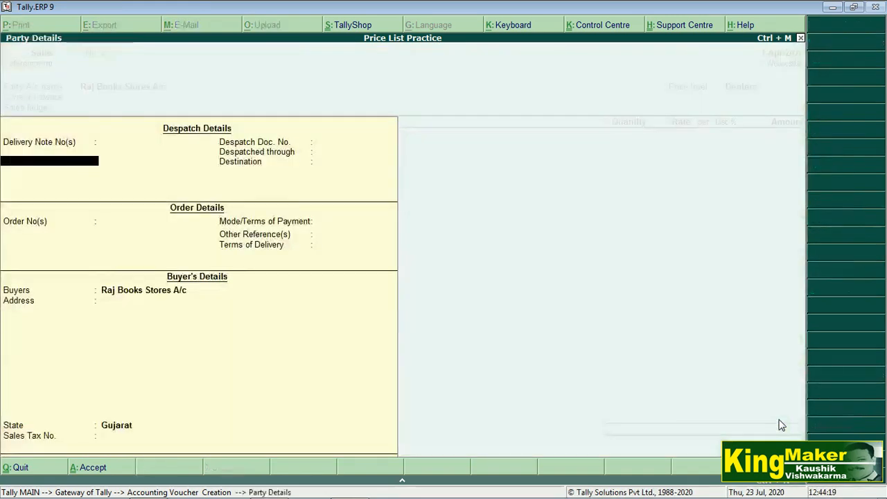
Fill in the despatch details with document number 233, despatched through Lorry, and destination Baroda
key(Return)
text(233)
key(Return)
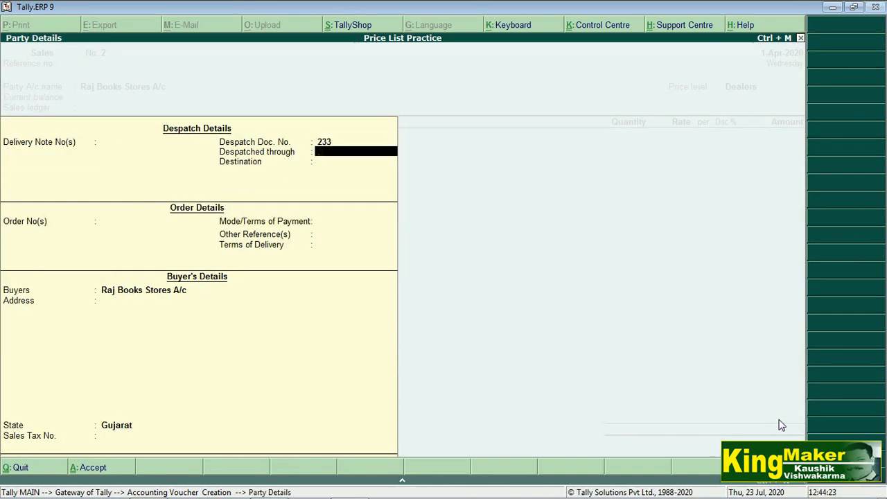
text(Lorry)
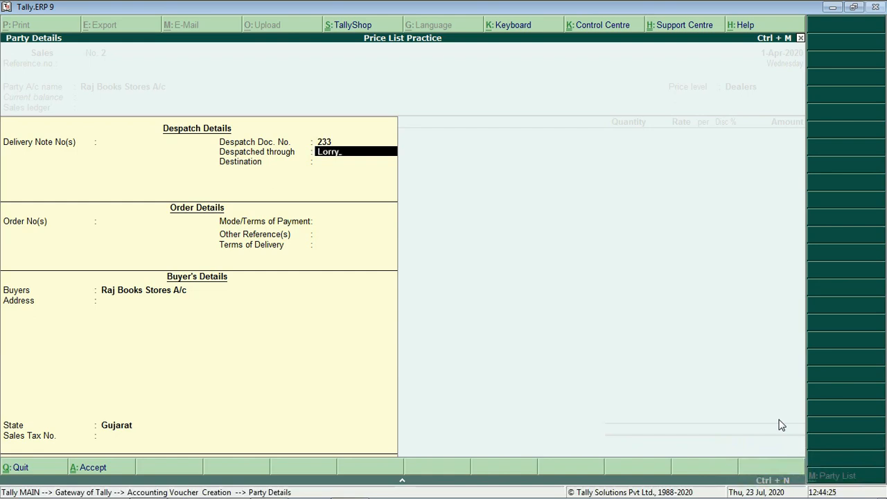
key(Return)
text(Baroda)
key(Return)
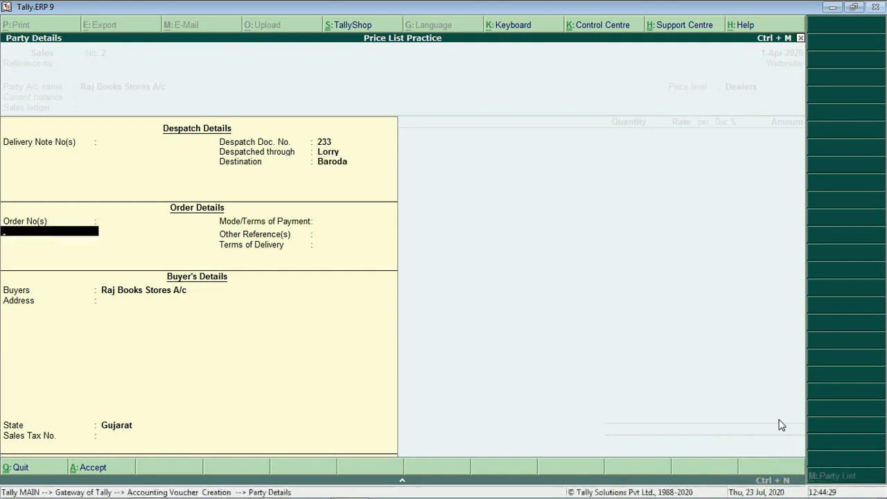
Leave the order details blank, enter the buyer's address, and accept the party details
key(Return)
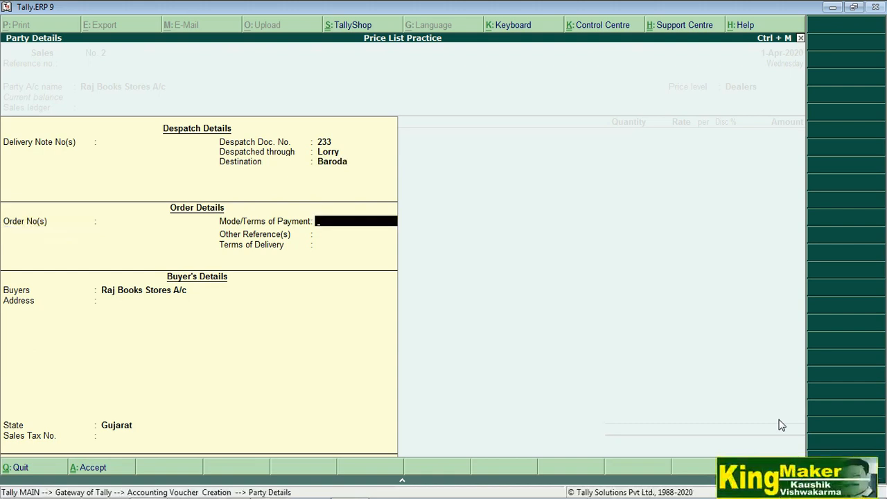
key(Return)
key(Return)
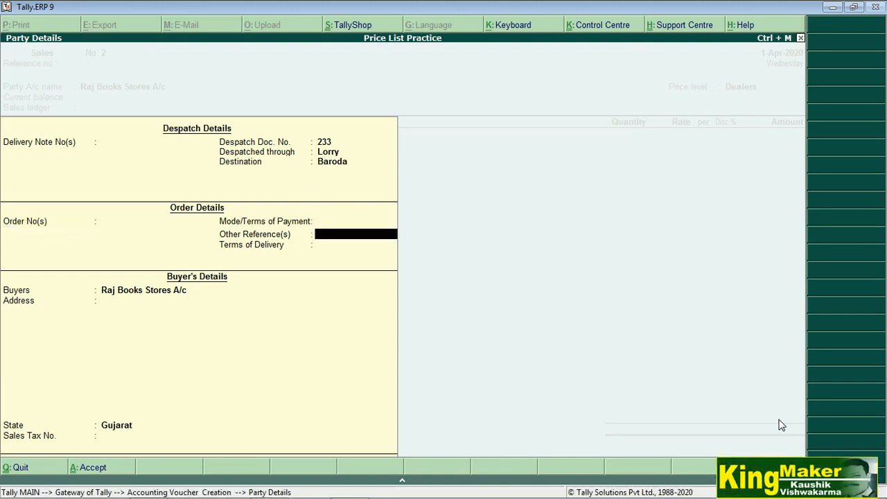
key(Return)
key(Return)
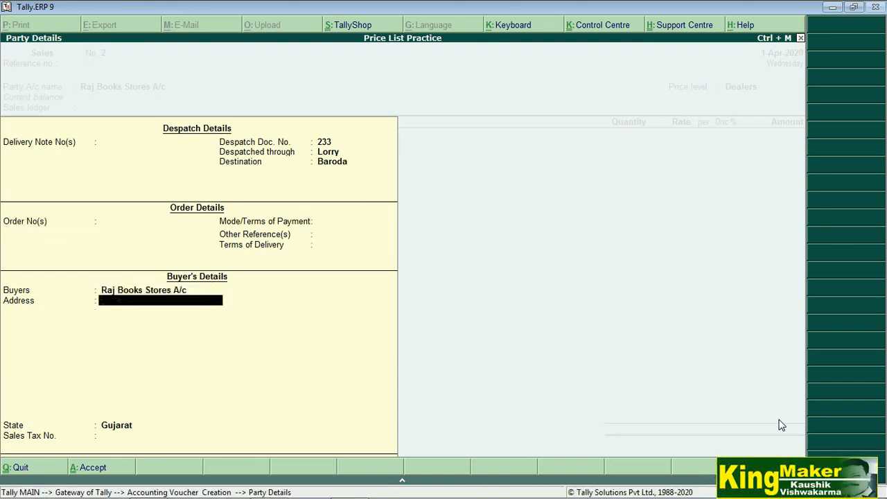
text(Bar)
key(Return)
key(Return)
key(Return)
key(Return)
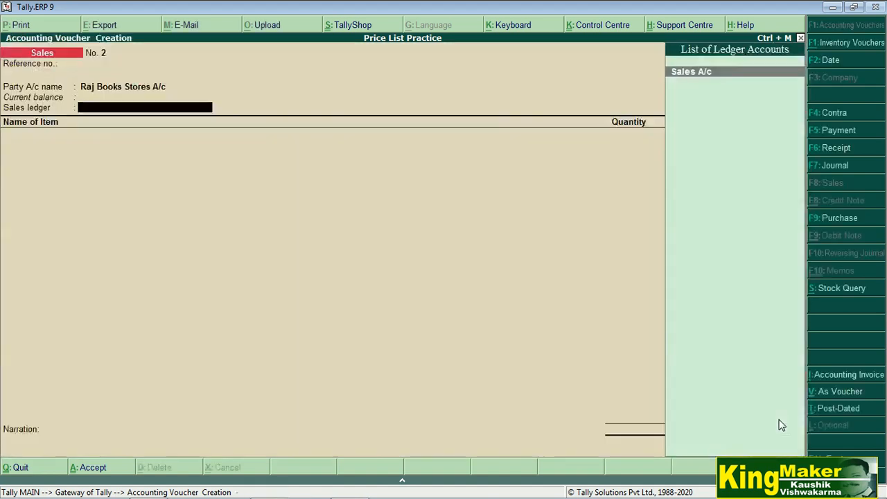
Choose Sales A/c with the Dealers price level and add 50 no of Msoffice at the price-list rate and discount
key(Return)
key(Return)
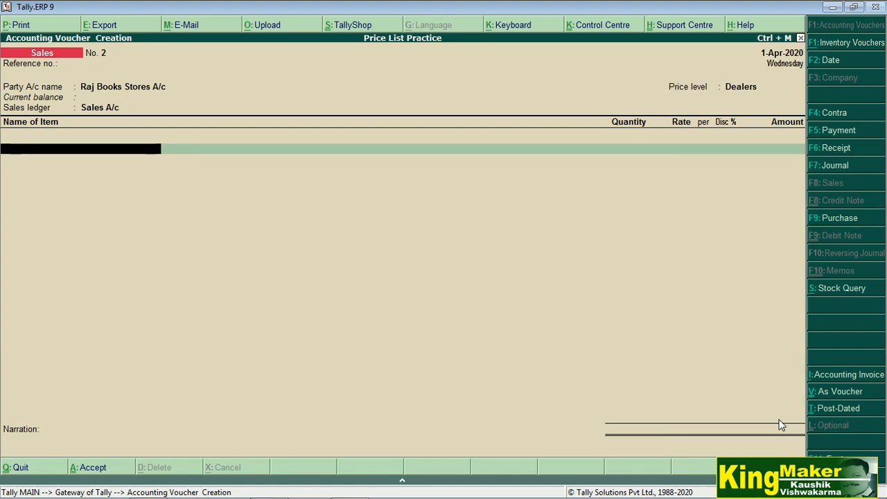
text(M)
key(Return)
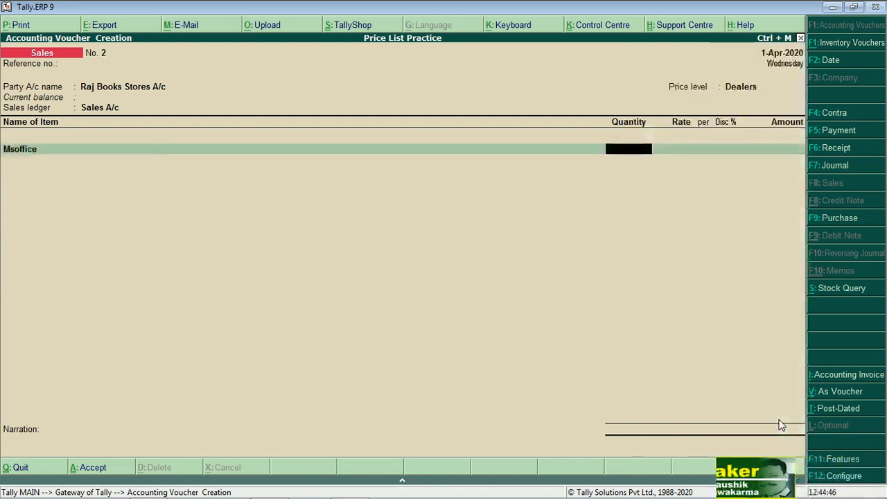
text(50)
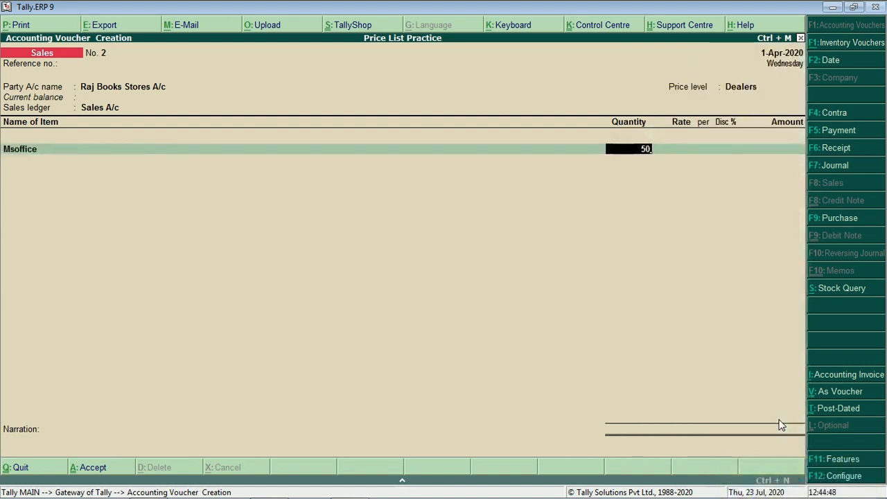
key(Return)
key(Return)
key(Return)
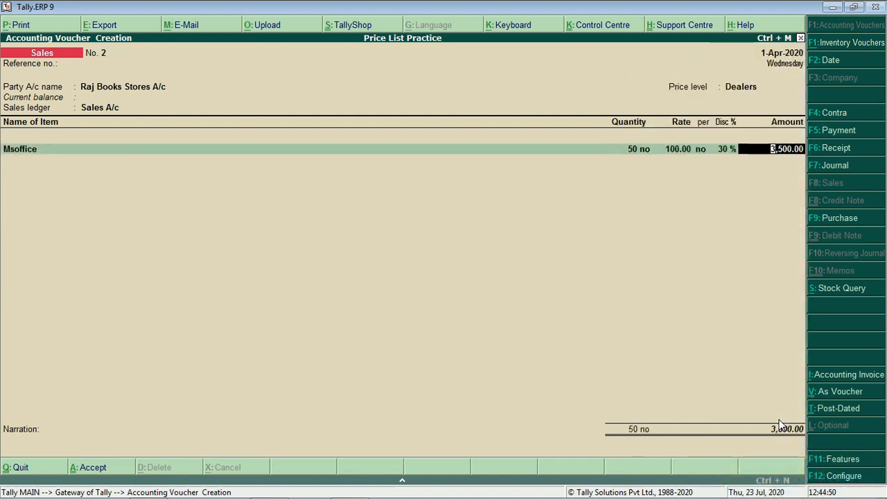
key(Return)
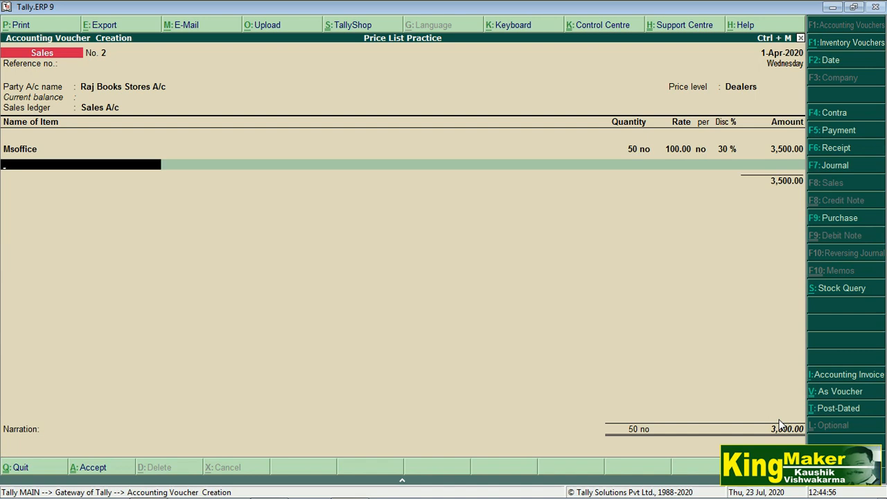
Add 150 no of the Tally item at the price-list rate and discount
text(T)
key(Return)
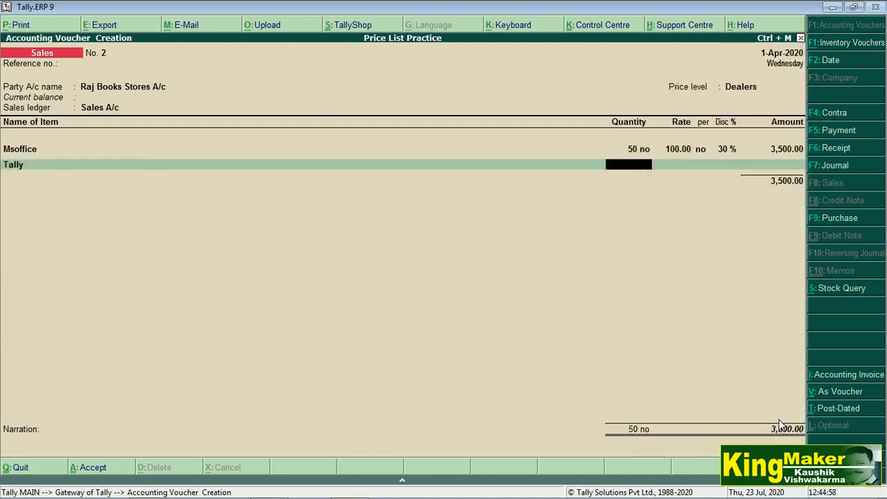
text(150)
key(Return)
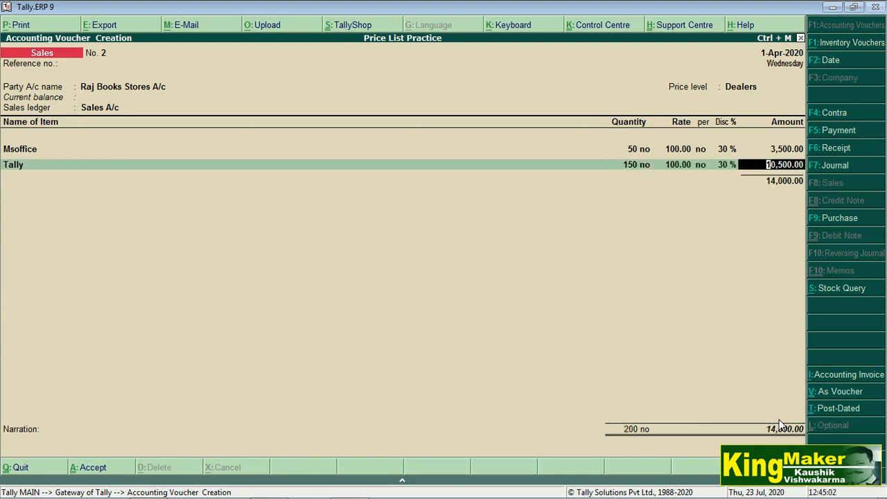
key(Return)
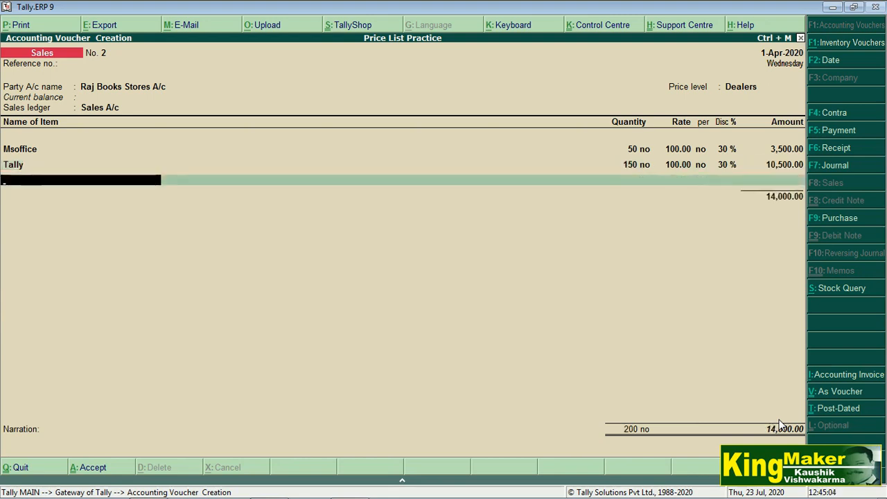
Add 20 no of Dtp to the dealer's sales voucher at the price-list rate and discount
text(Dtp)
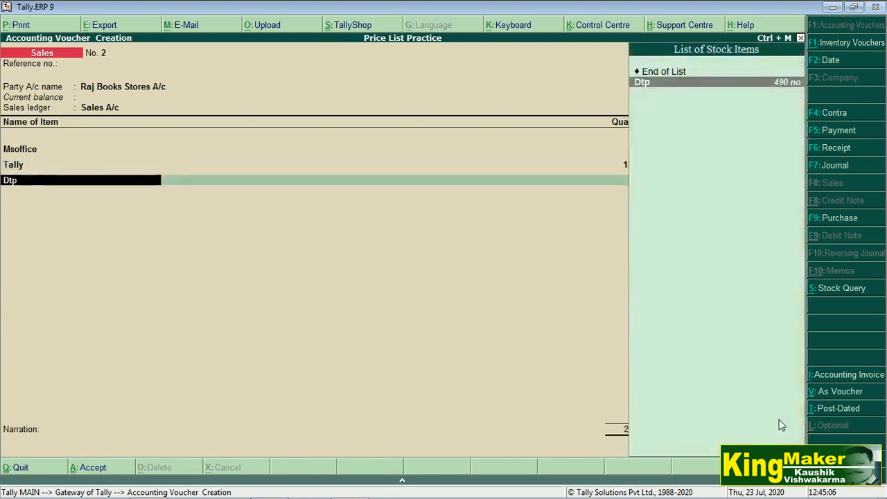
key(Return)
text(20)
key(Return)
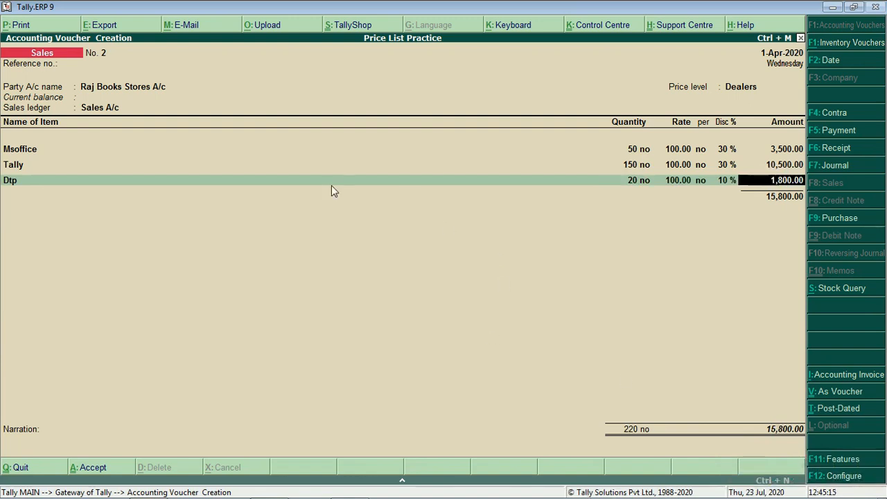
Set the Msoffice line's quantity to 20 no and apply its price-list discount
click(637, 151)
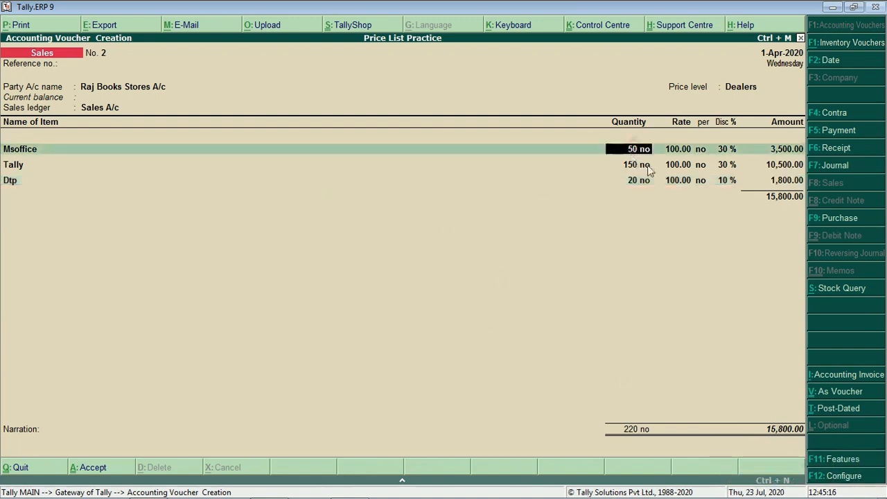
text(20)
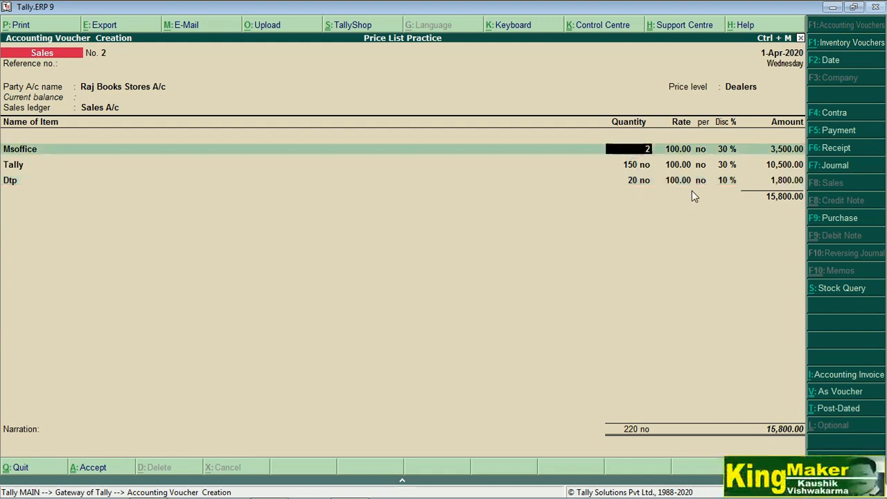
key(Return)
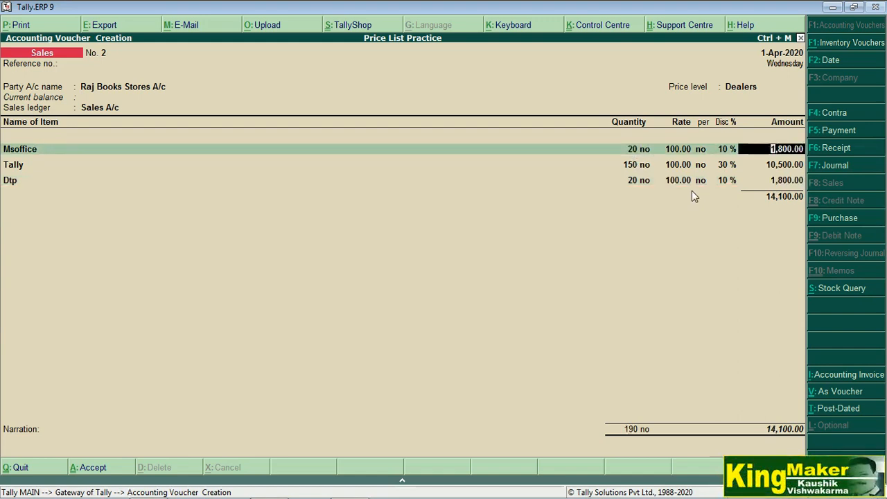
Set the Msoffice line's quantity to 40 no and apply its price-list discount
key(BackSpace)
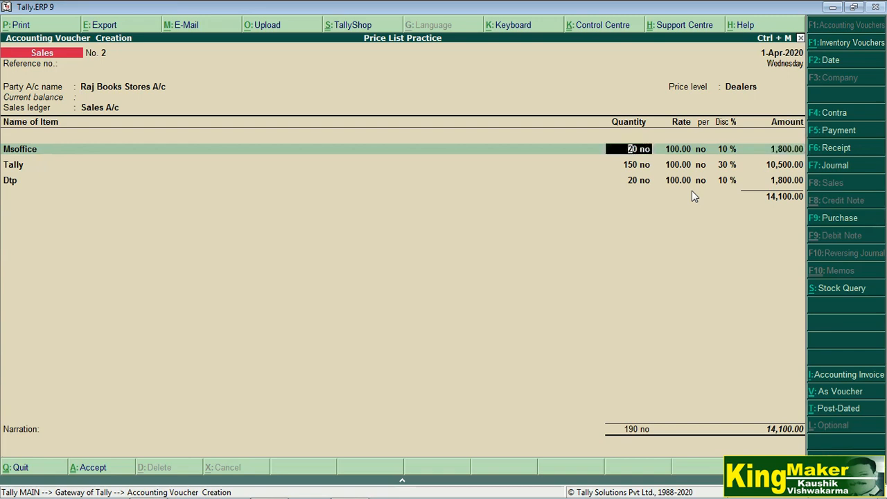
text(5)
key(BackSpace)
text(40)
key(Return)
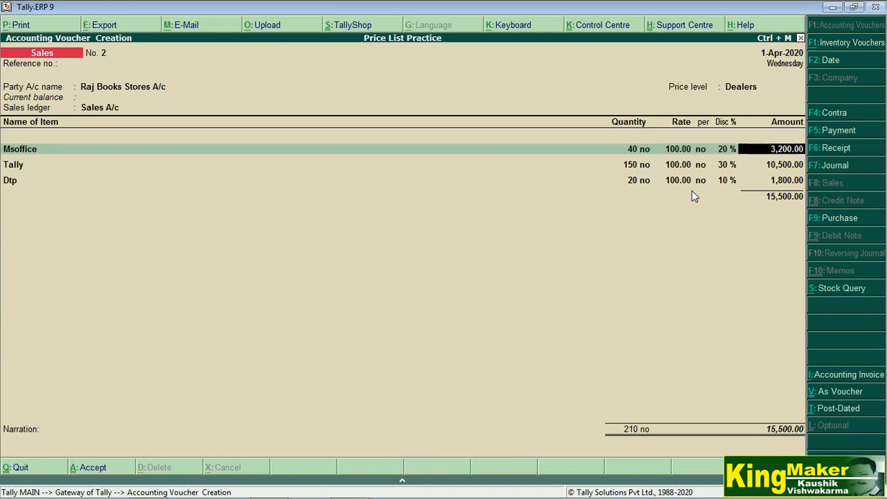
Accept the remaining item lines, end the item list, and save the dealer's sales voucher without a narration
key(Return)
key(Return)
key(Return)
key(Return)
key(Return)
key(Return)
key(Return)
key(Return)
key(Return)
key(Return)
key(Return)
key(Return)
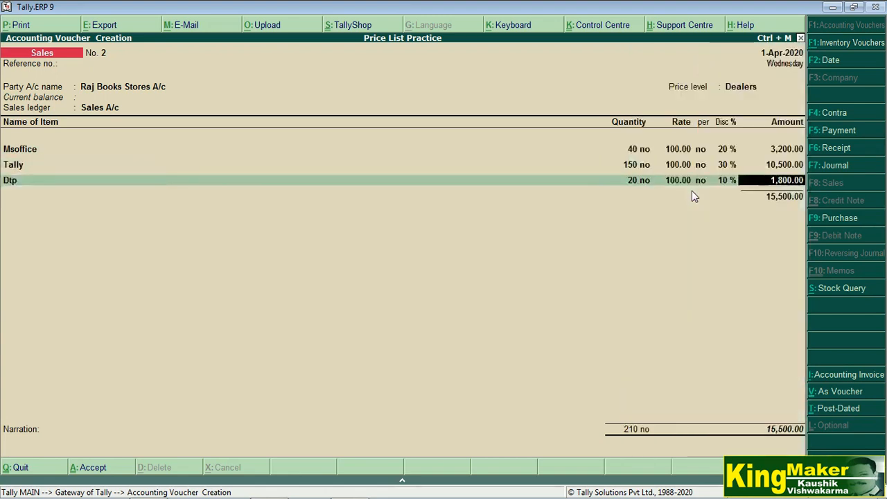
key(Return)
key(Return)
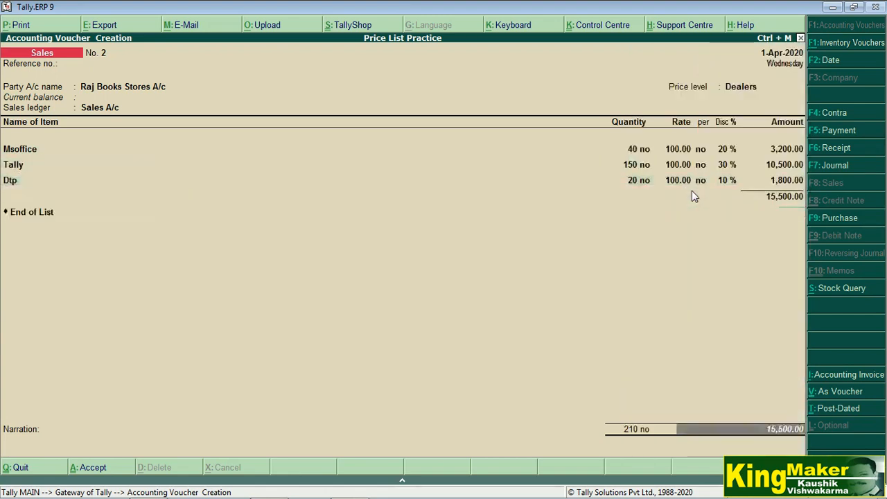
key(Return)
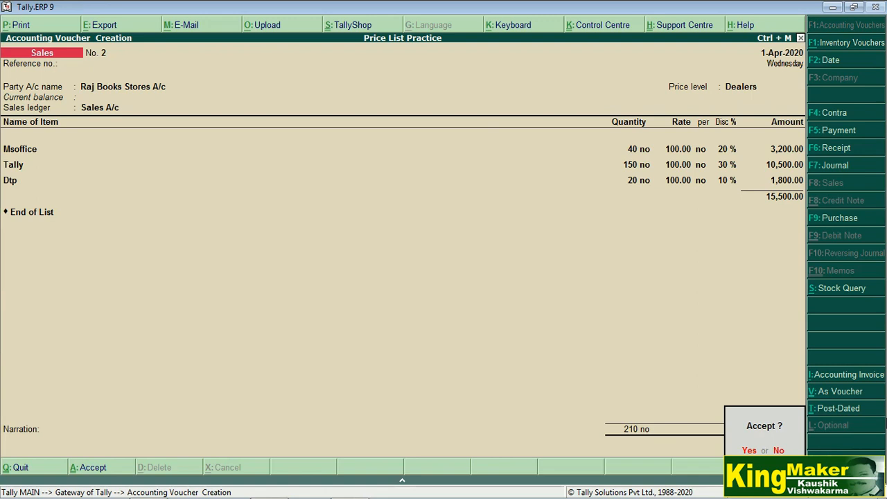
key(y)
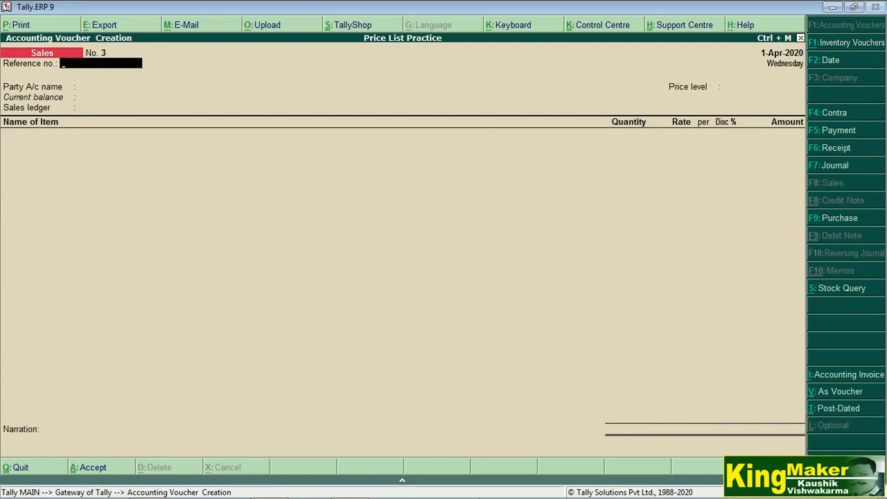